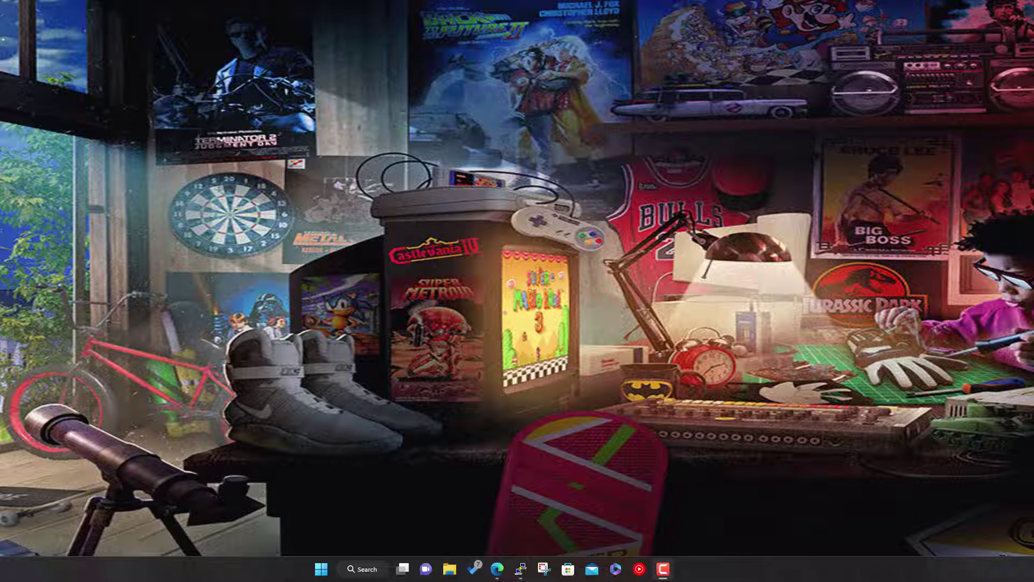
# - Browse to X:\Demo\Games\Wii and check the Mario Kart Wii folder's contents
pyautogui.click(452, 571)
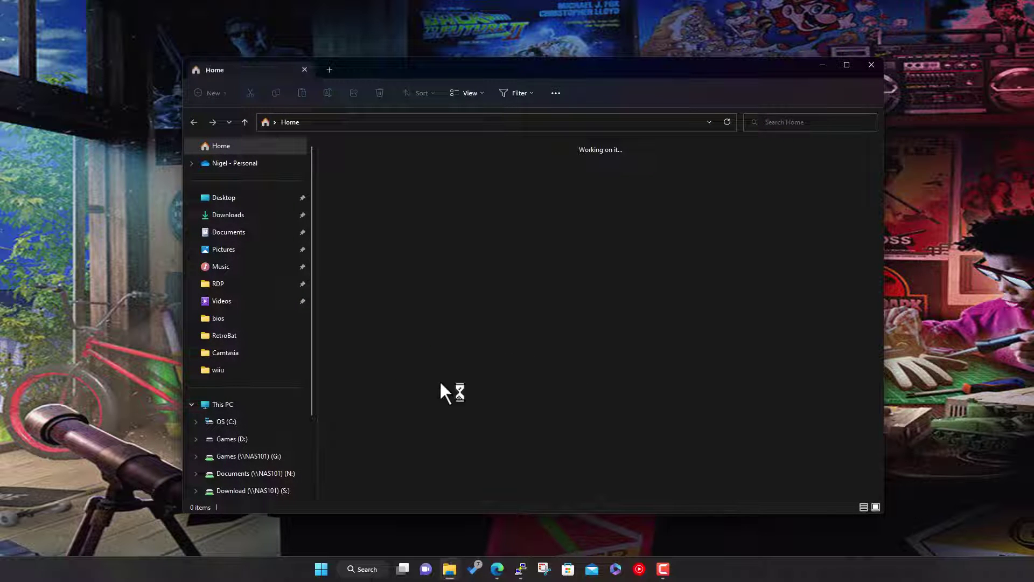
pyautogui.scroll(-3, 272, 482)
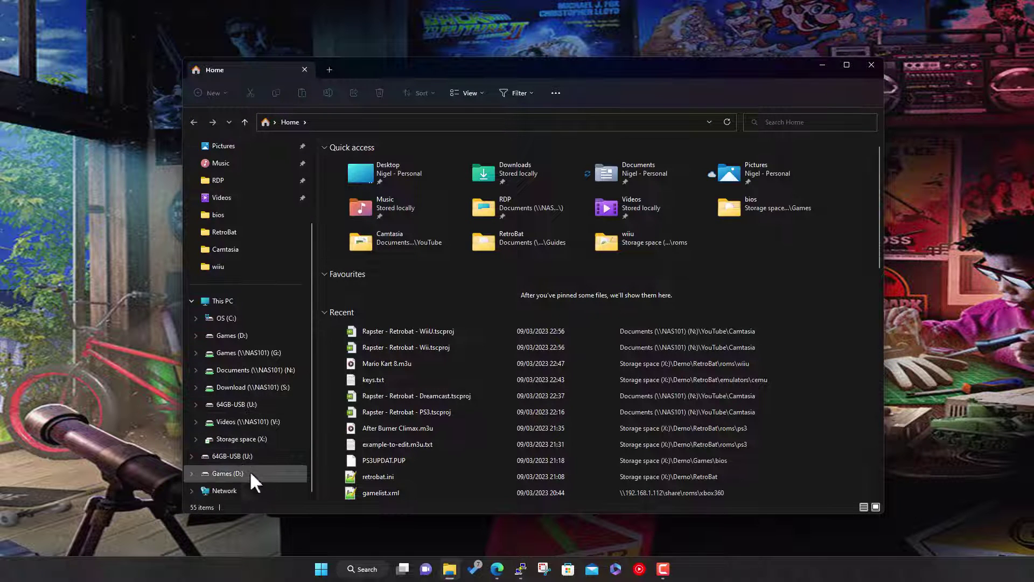
pyautogui.click(243, 437)
pyautogui.doubleClick(373, 194)
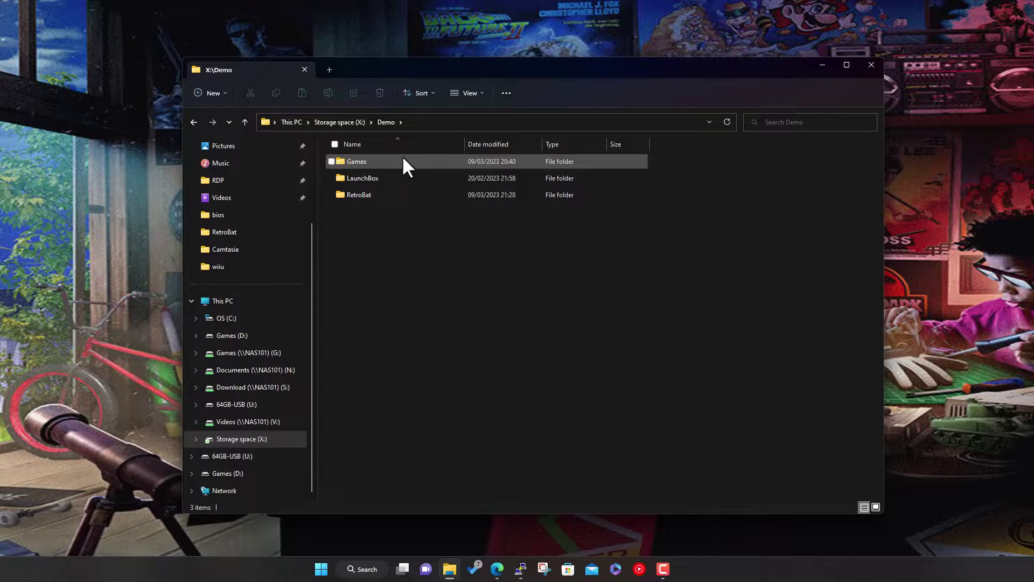
pyautogui.doubleClick(383, 158)
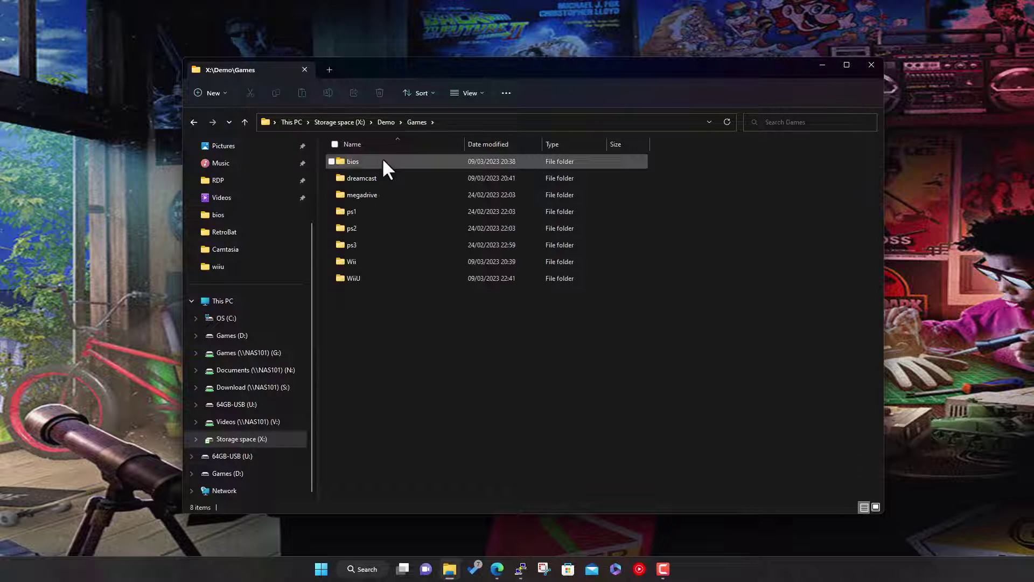
pyautogui.doubleClick(373, 261)
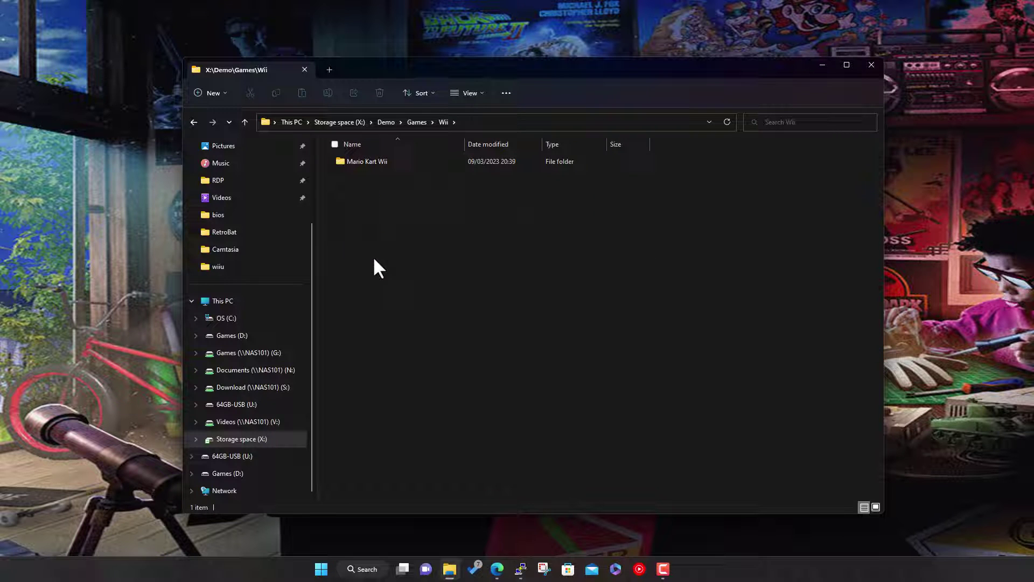
pyautogui.doubleClick(374, 162)
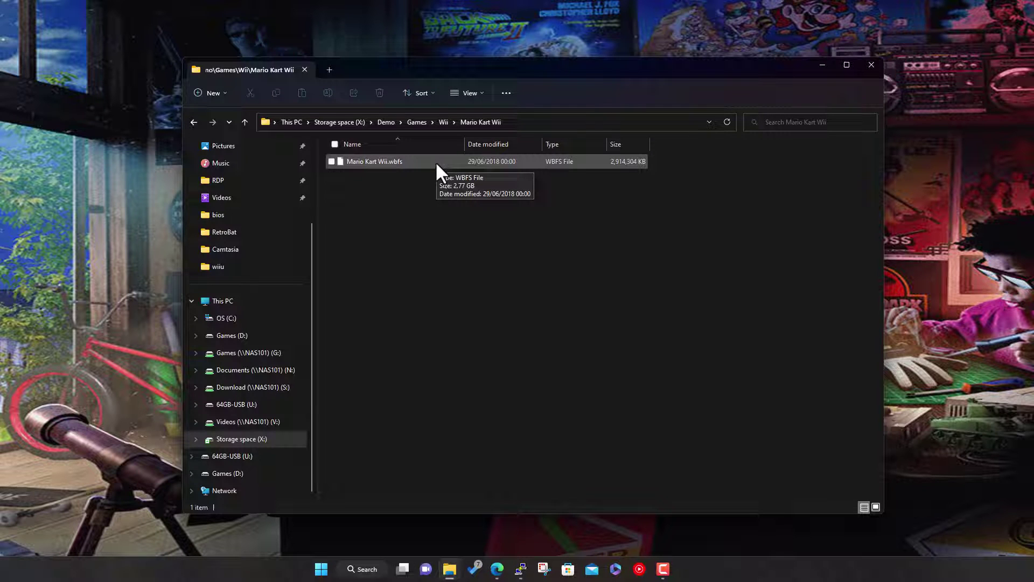
# - Cut the Mario Kart Wii folder from the Wii folder
pyautogui.click(441, 122)
pyautogui.rightClick(398, 160)
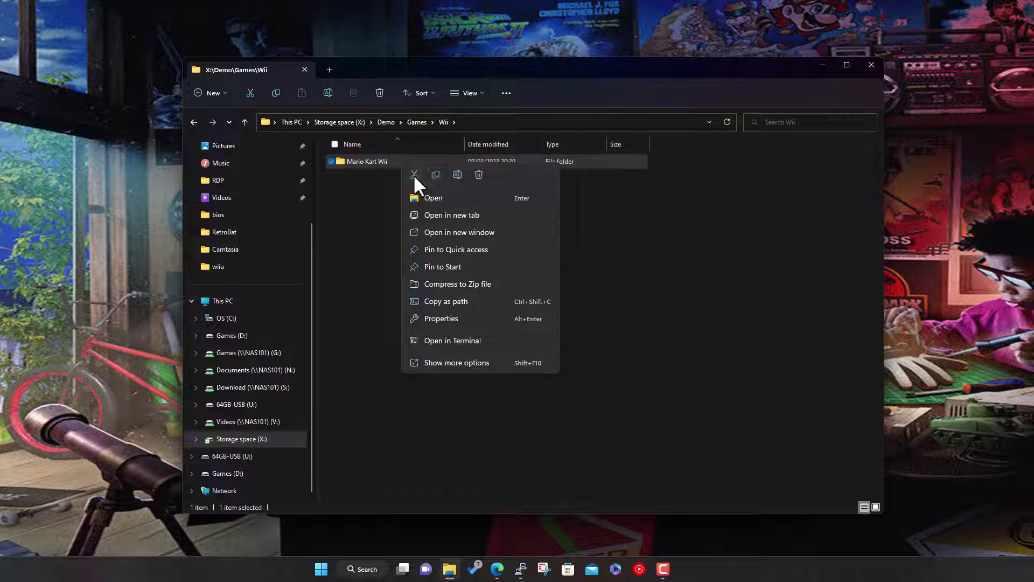
pyautogui.click(413, 174)
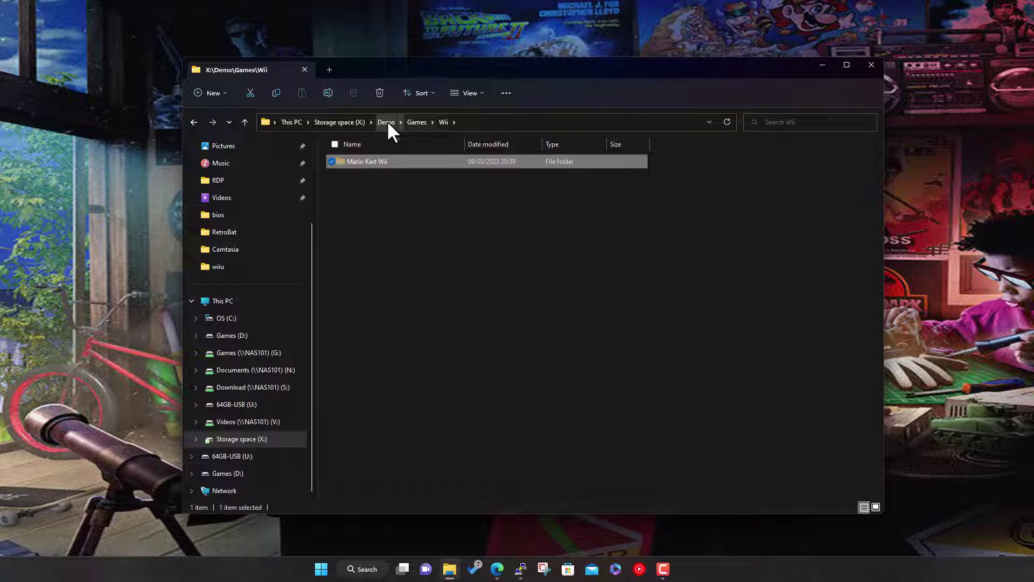
# - Paste the Mario Kart Wii folder into X:\Demo\RetroBat\roms\wii
pyautogui.click(387, 121)
pyautogui.doubleClick(372, 194)
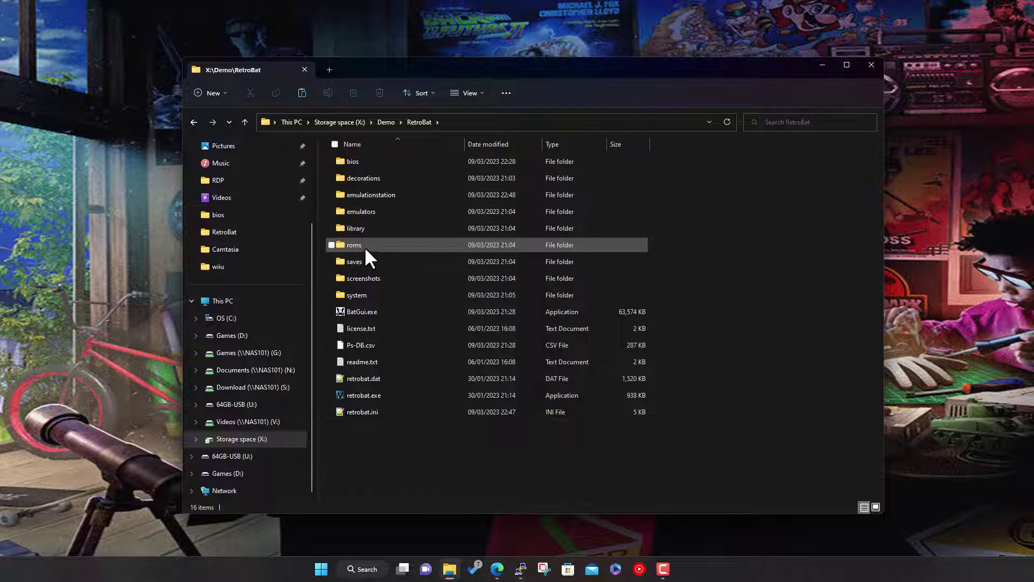
pyautogui.doubleClick(364, 246)
pyautogui.scroll(-10, 401, 345)
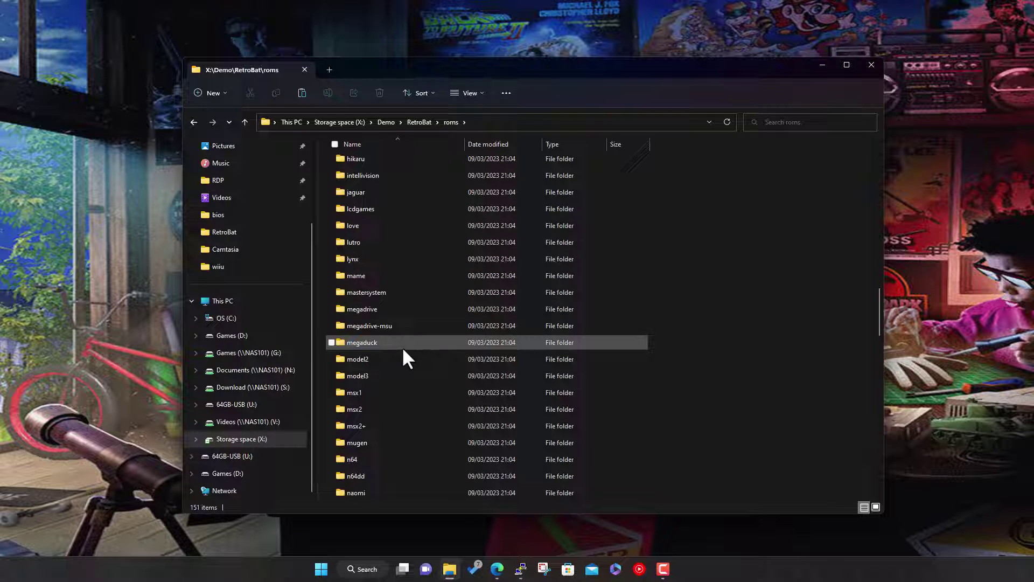
pyautogui.scroll(-20, 403, 348)
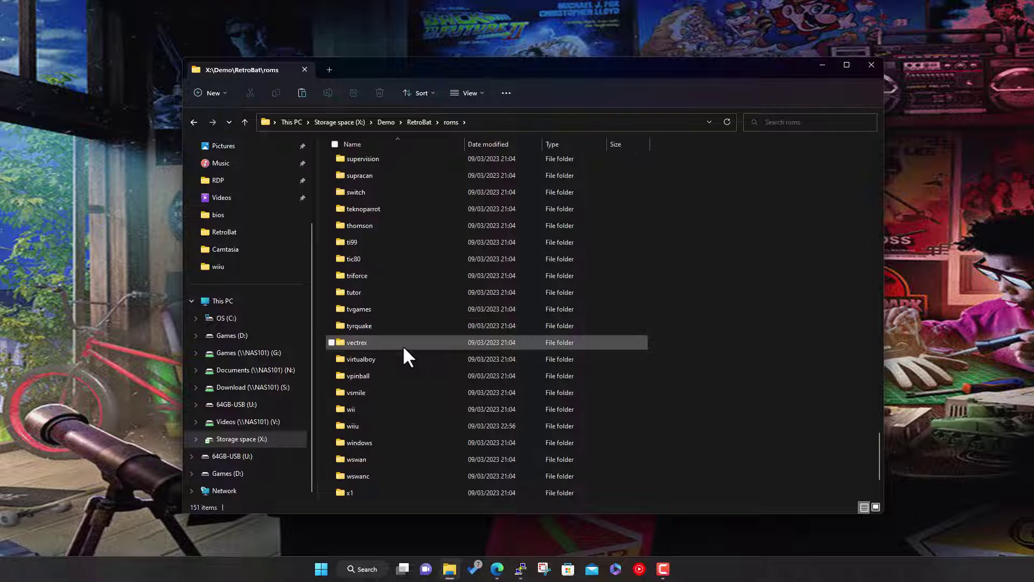
pyautogui.scroll(-2, 403, 348)
pyautogui.doubleClick(390, 327)
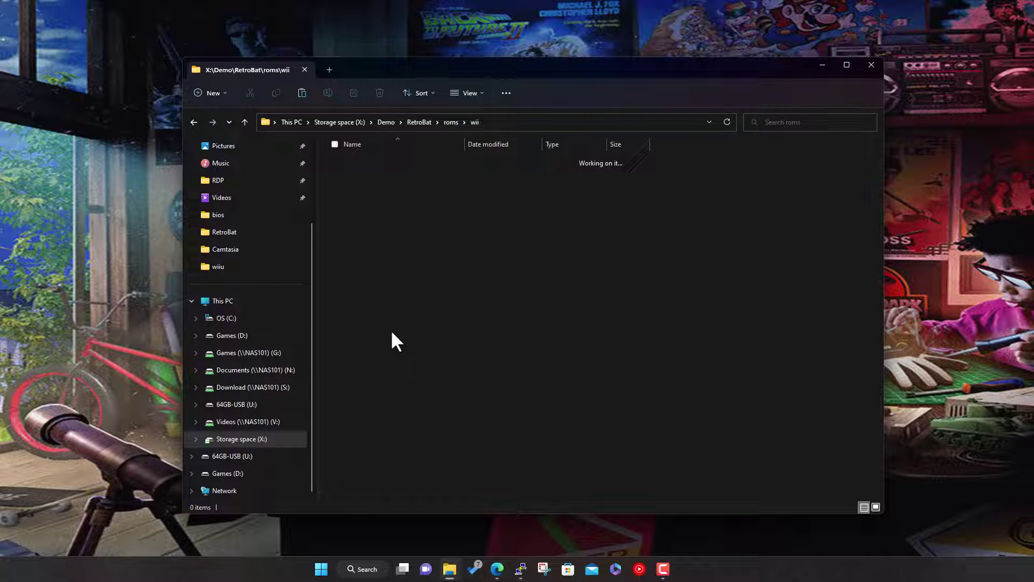
pyautogui.rightClick(457, 281)
pyautogui.click(459, 289)
pyautogui.click(654, 340)
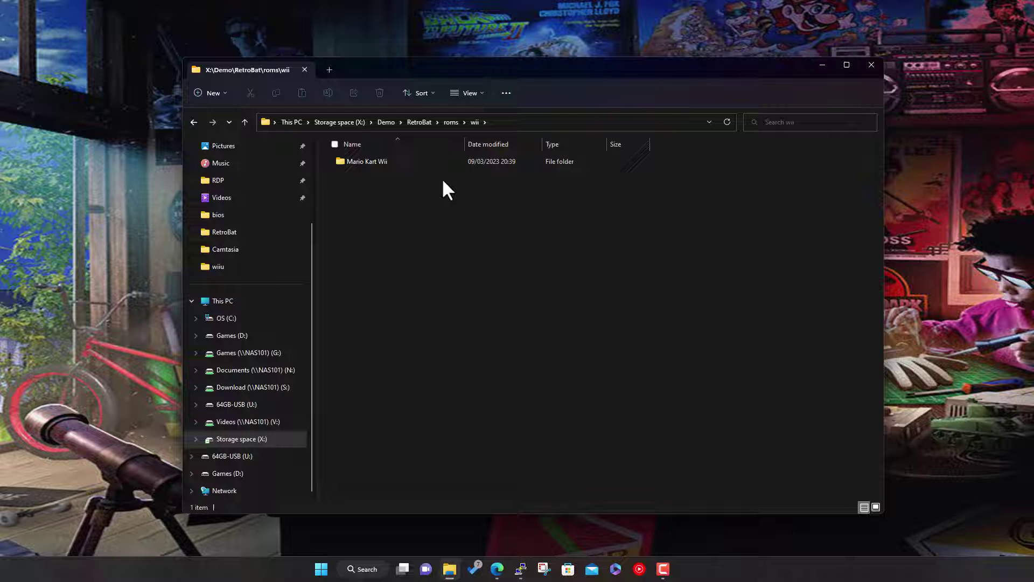
# - Move Mario Kart Wii.wbfs out of its folder directly into the wii roms folder
pyautogui.doubleClick(395, 160)
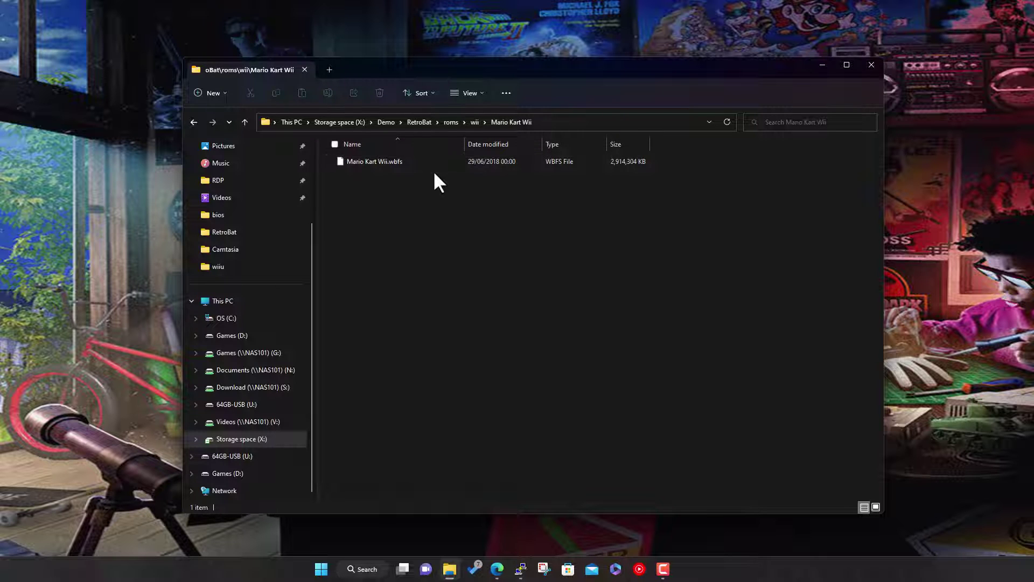
pyautogui.click(476, 121)
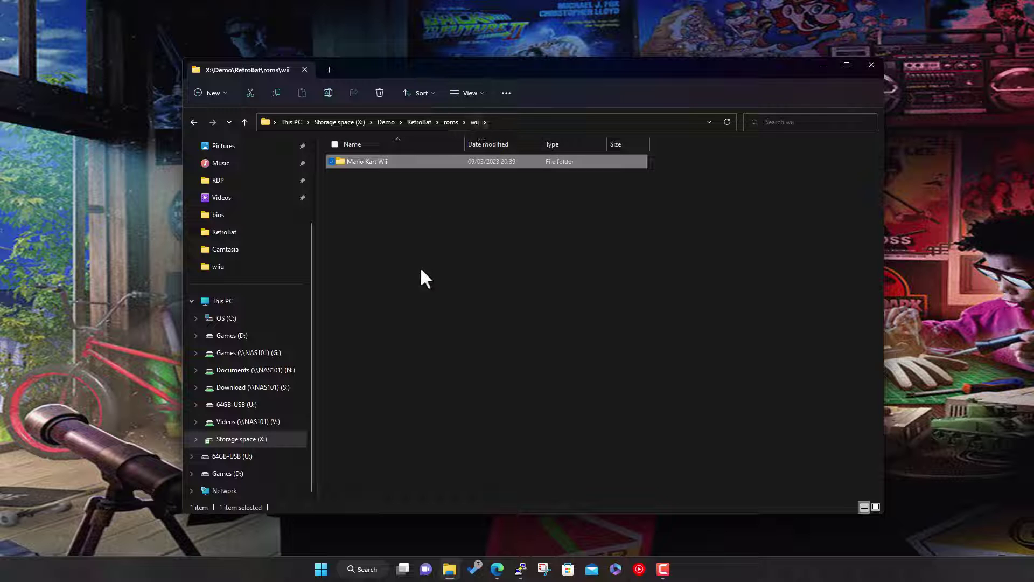
pyautogui.doubleClick(375, 161)
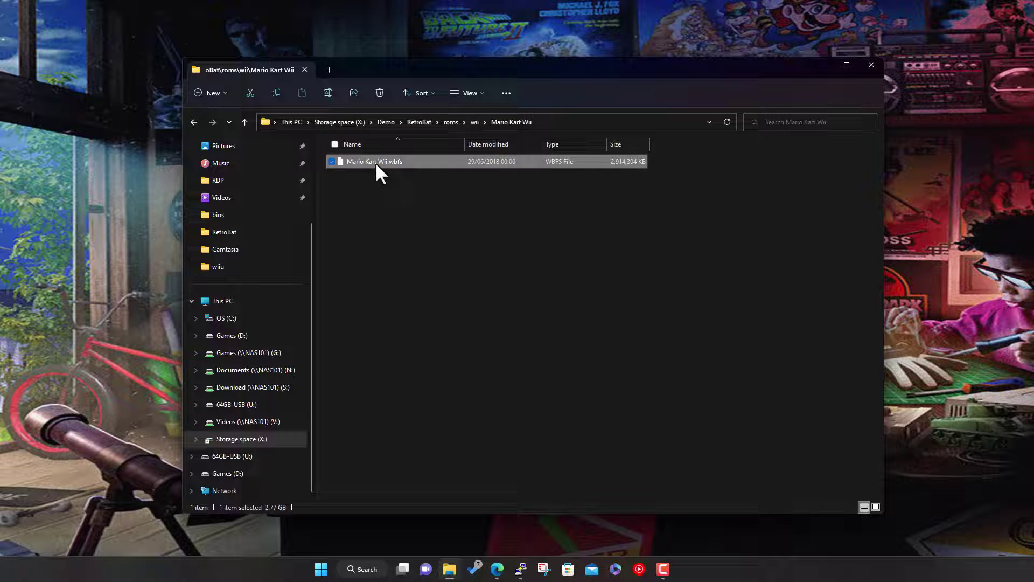
pyautogui.rightClick(375, 161)
pyautogui.click(391, 176)
pyautogui.click(474, 122)
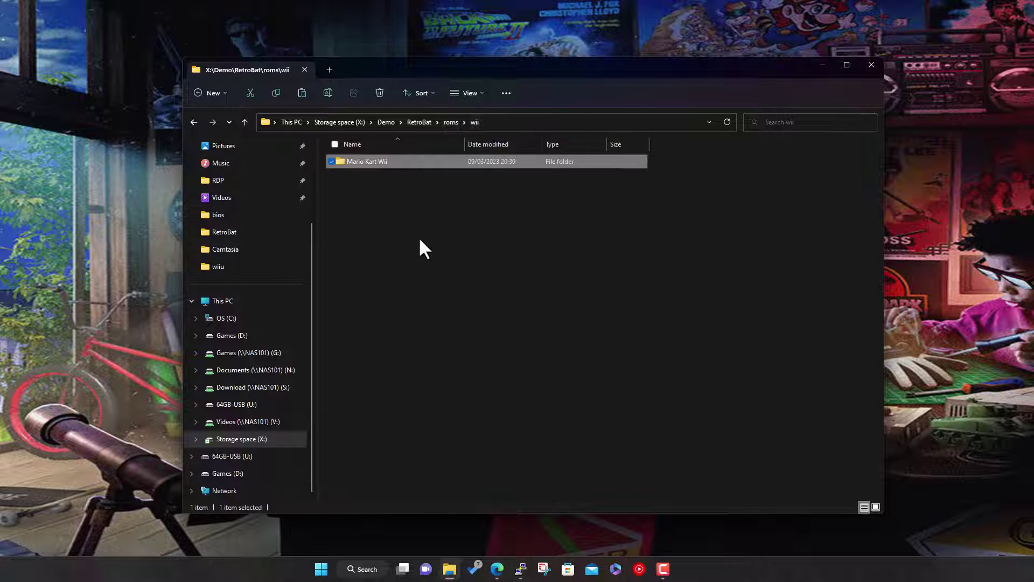
pyautogui.rightClick(423, 238)
pyautogui.click(434, 252)
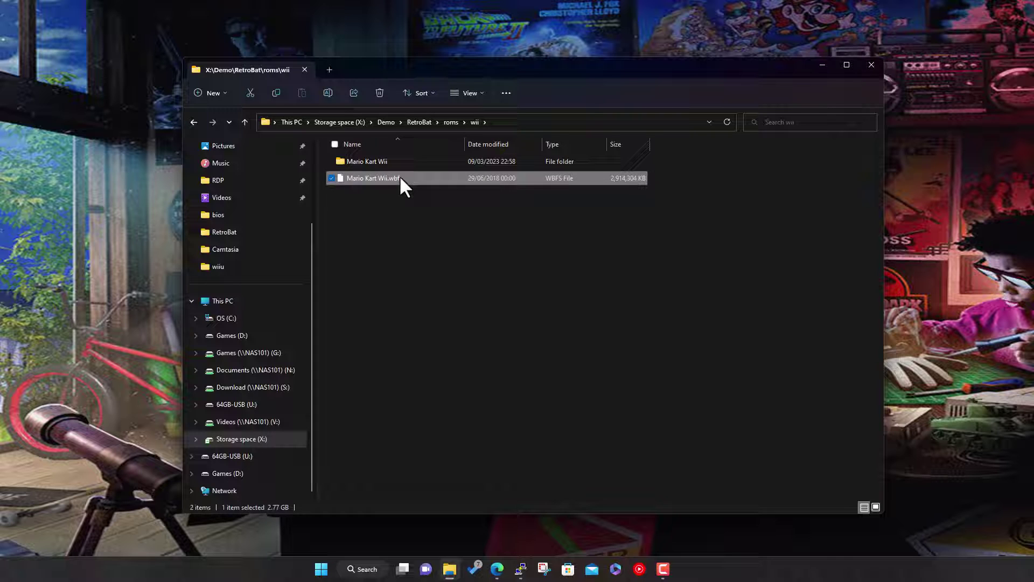
# - Delete the empty Mario Kart Wii folder and return to the Demo folder
pyautogui.click(390, 163)
pyautogui.press('Delete')
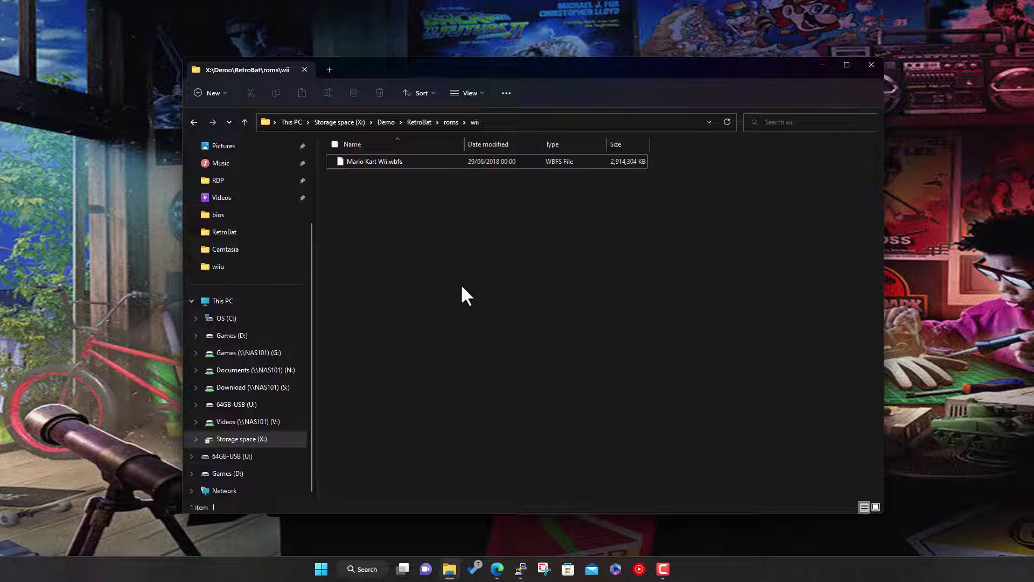
pyautogui.click(383, 122)
# - Launch retrobat.exe from the RetroBat folder
pyautogui.doubleClick(409, 191)
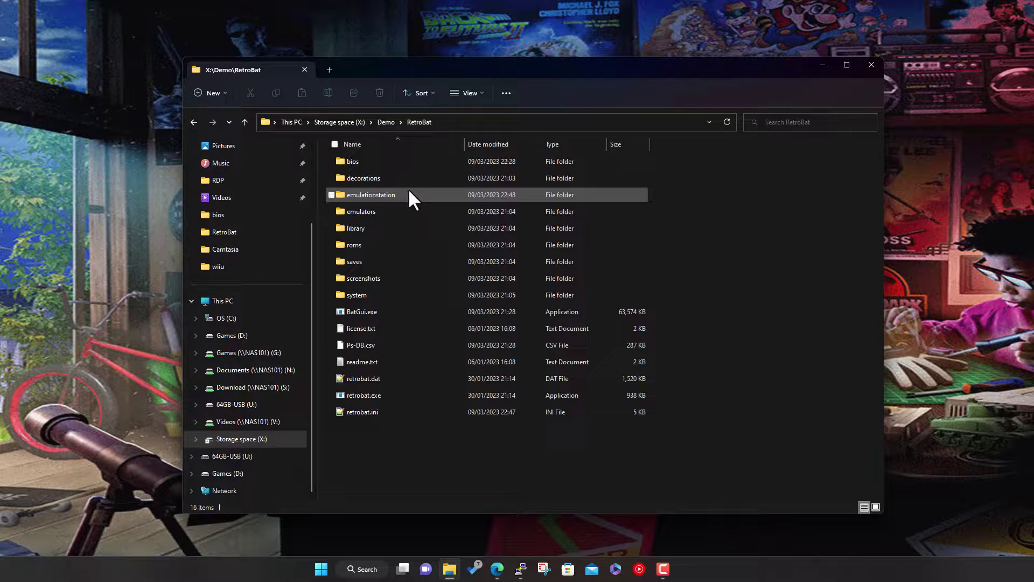
pyautogui.click(369, 396)
pyautogui.doubleClick(369, 397)
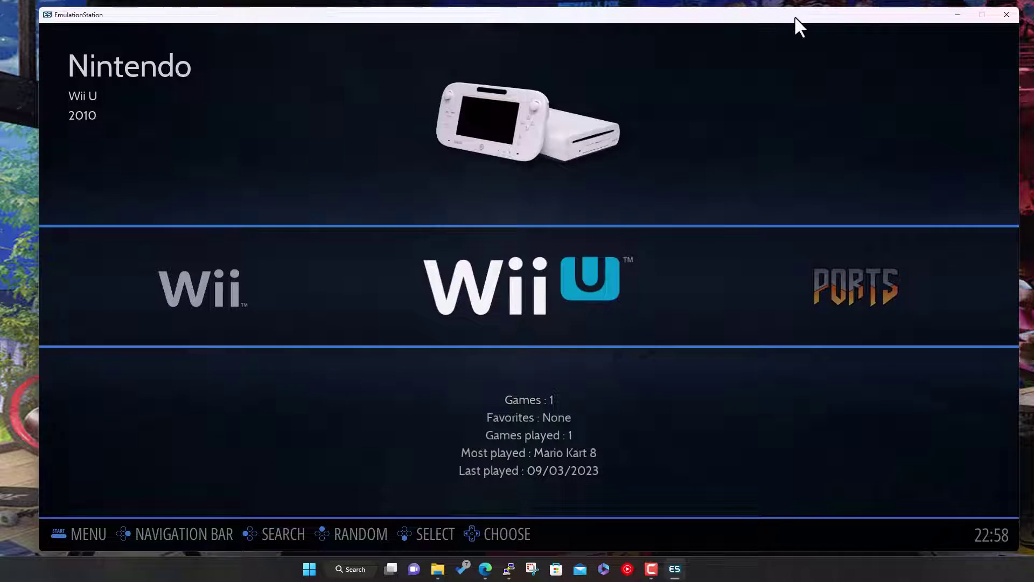
pyautogui.moveTo(795, 18); pyautogui.dragTo(793, 16)
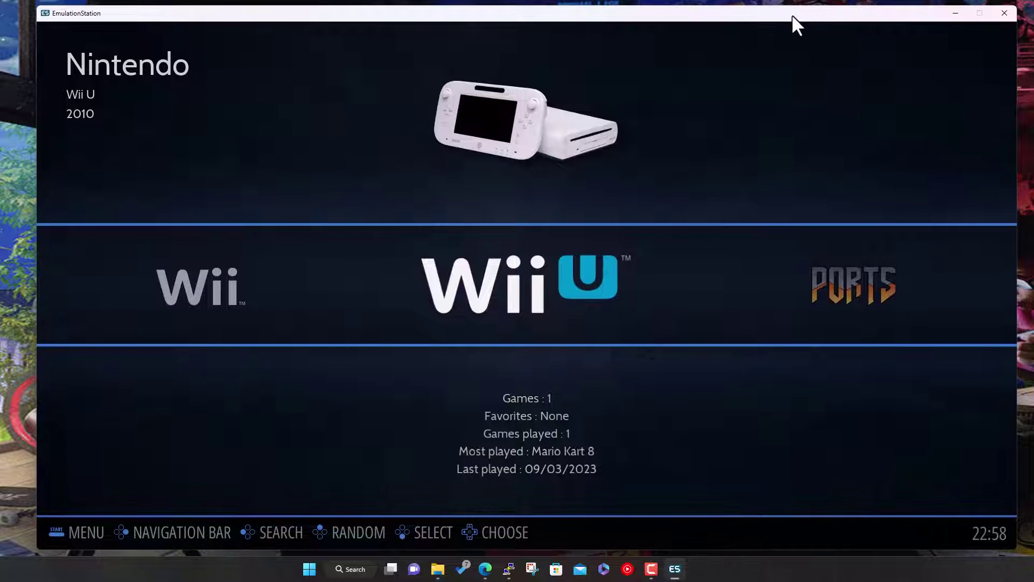
# - Switch the carousel to Wii and open Mario Kart Wii's game options menu
pyautogui.press('Left')
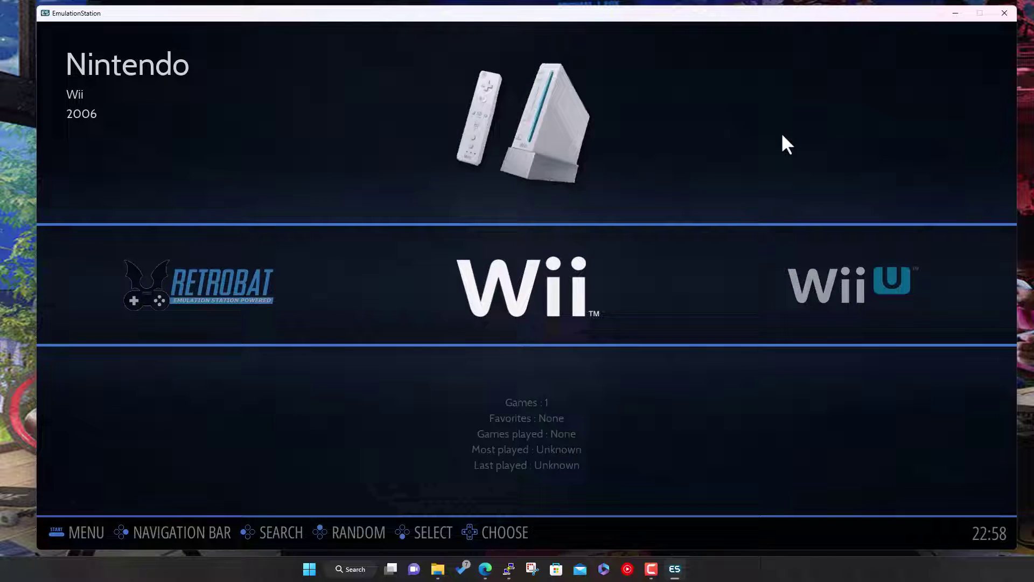
pyautogui.press('Return')
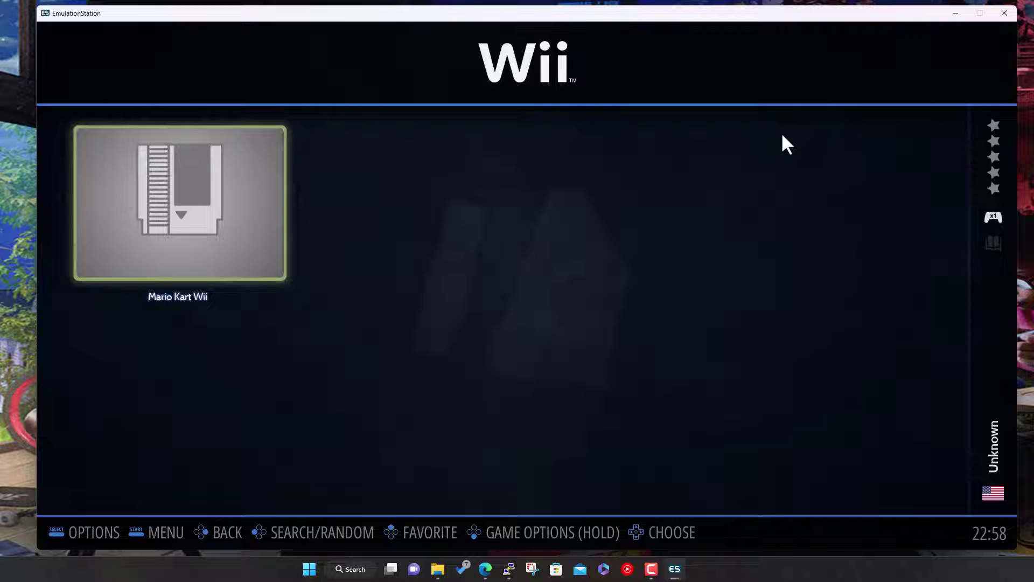
pyautogui.press('Return')
pyautogui.press('Up')
pyautogui.press('Up')
pyautogui.press('Up')
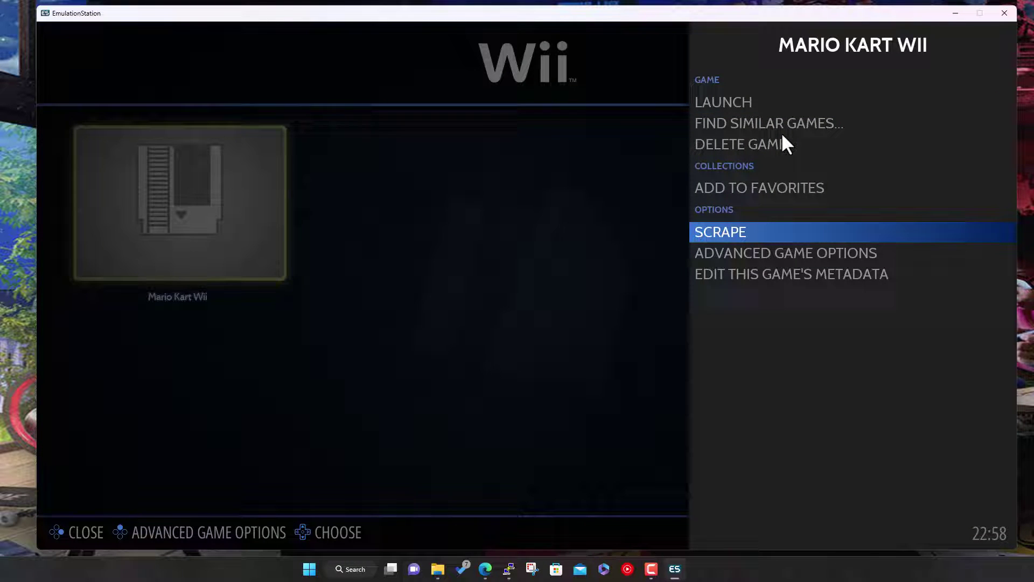
# - Scrape Mario Kart Wii's metadata, accepting the first ScreenScraper match
pyautogui.press('Return')
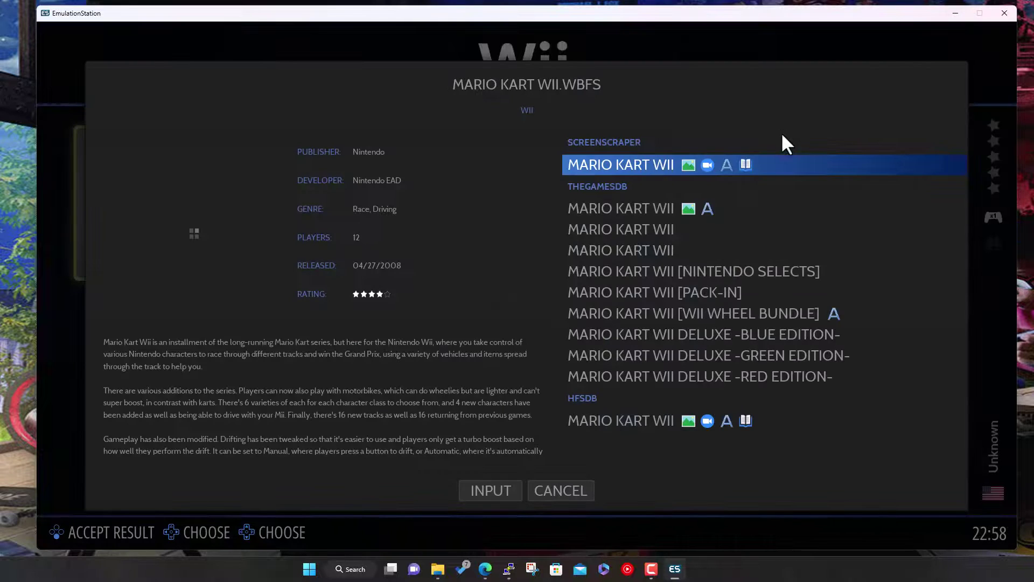
pyautogui.press('Return')
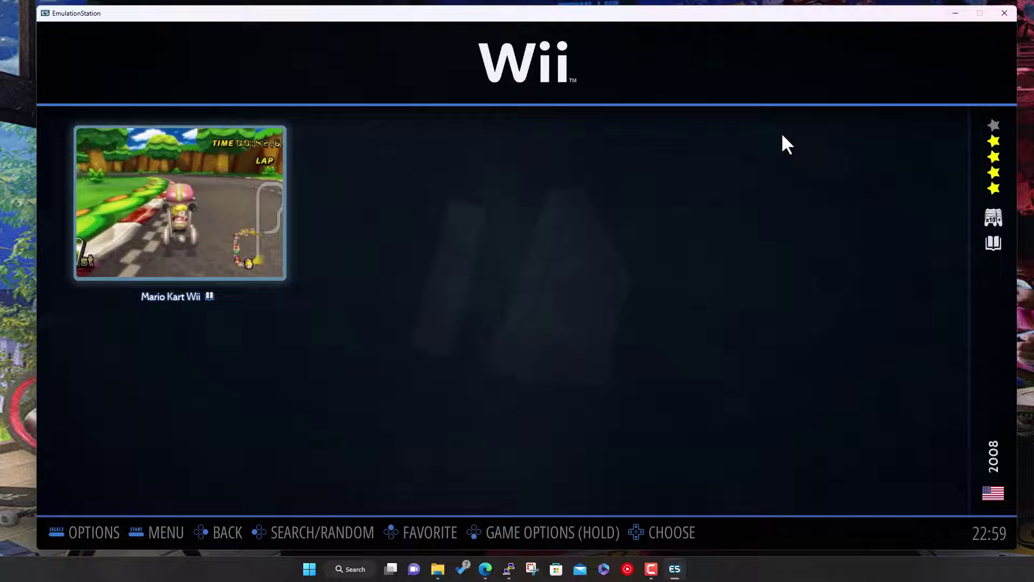
# - From the RetroBat system's emulator list, launch Dolphin (GameCube, Wii, WAD)
pyautogui.press('Escape')
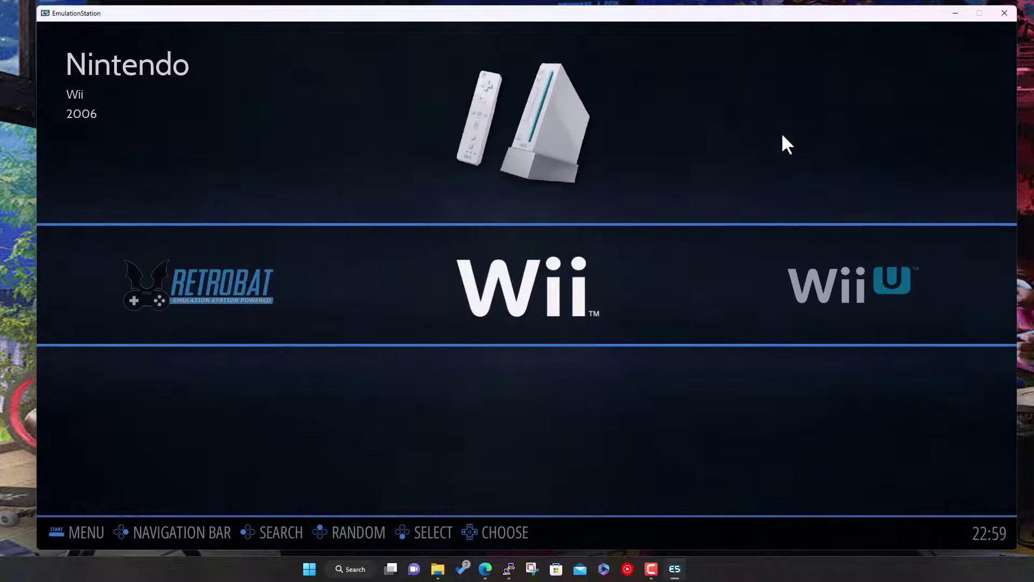
pyautogui.press('Left')
pyautogui.press('Return')
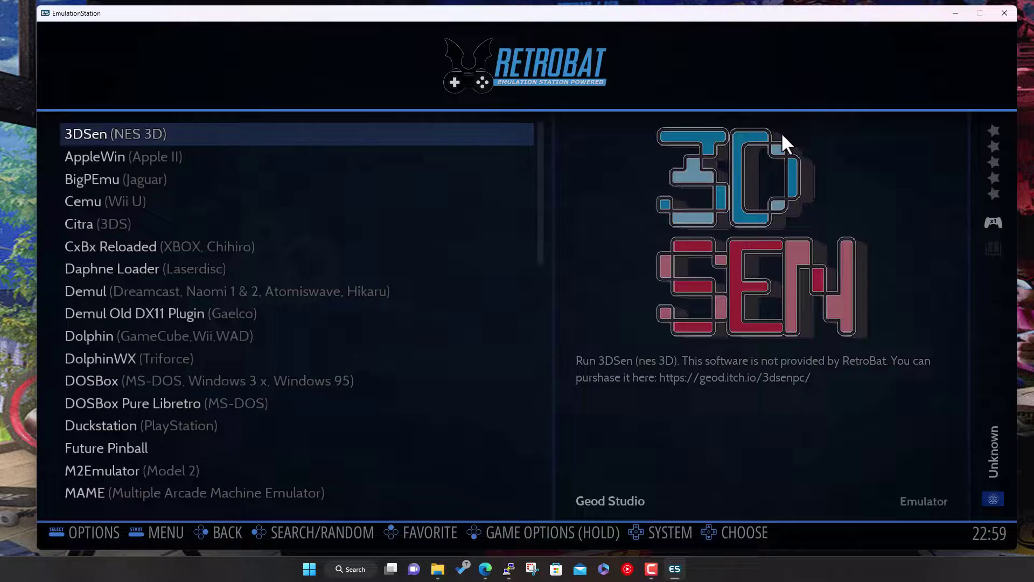
pyautogui.press('Down')
pyautogui.press('Down')
pyautogui.press('Down')
pyautogui.press('Down')
pyautogui.press('Down')
pyautogui.press('Down')
pyautogui.press('Down')
pyautogui.press('Down')
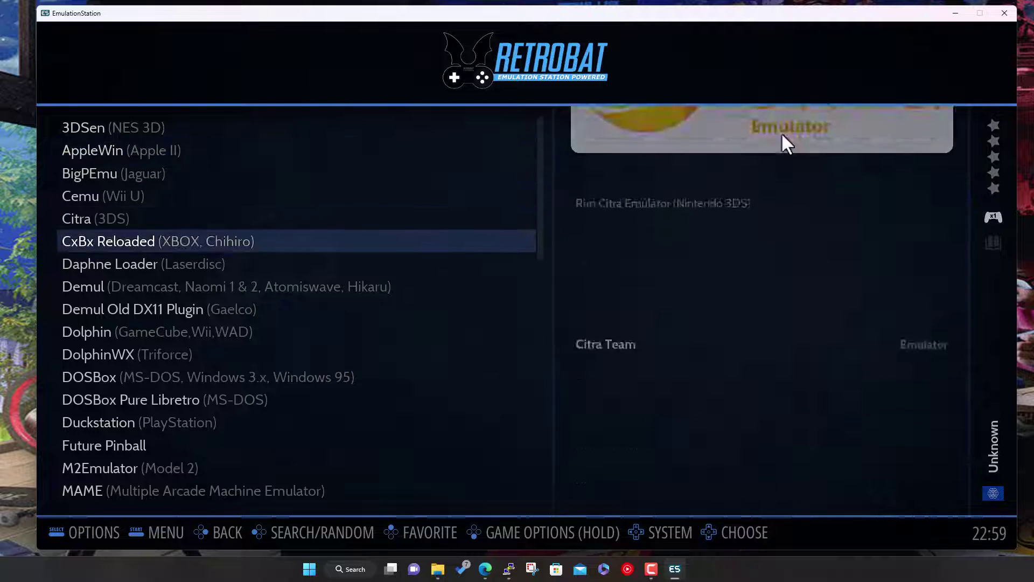
pyautogui.press('Down')
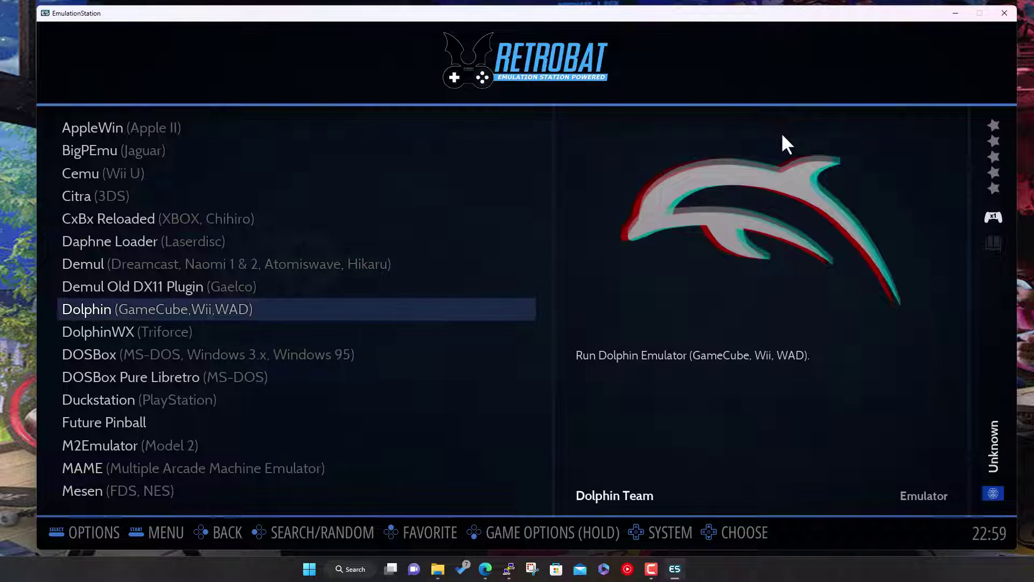
pyautogui.press('Return')
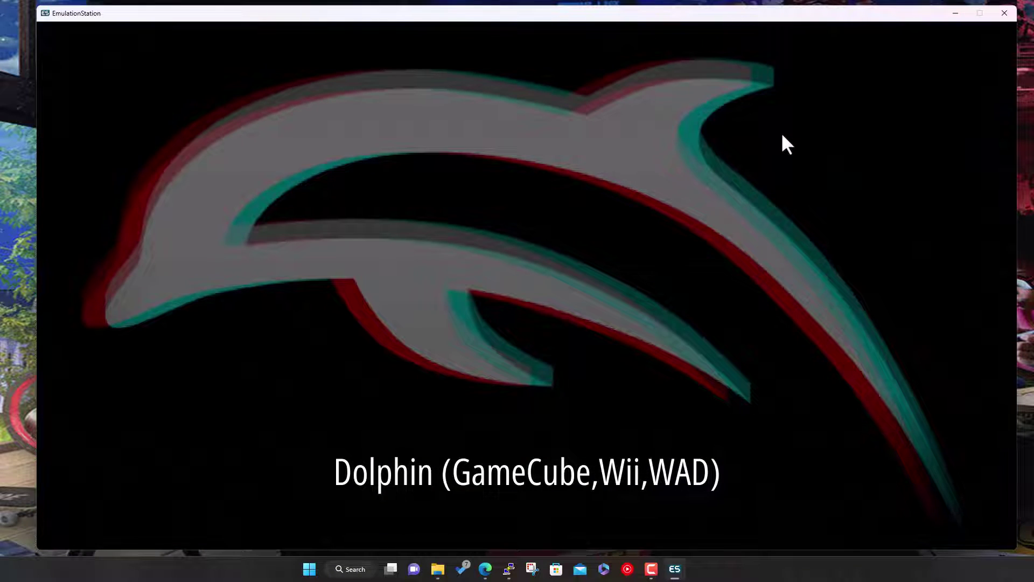
# - Accept the prompt to install the missing Dolphin emulator
pyautogui.press('Return')
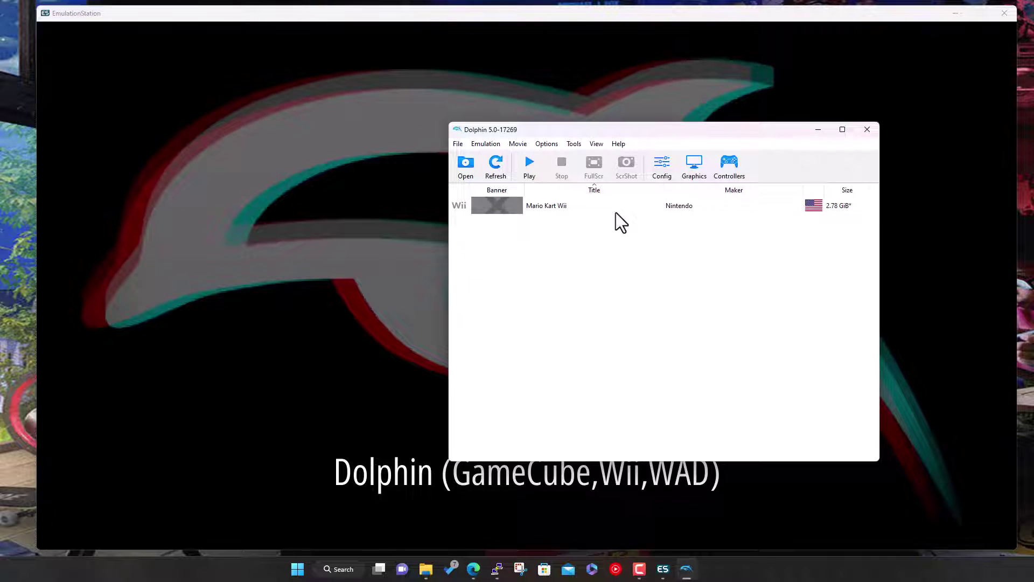
# - Confirm Port 1 stays set to Standard Controller in Dolphin's controller settings
pyautogui.click(538, 204)
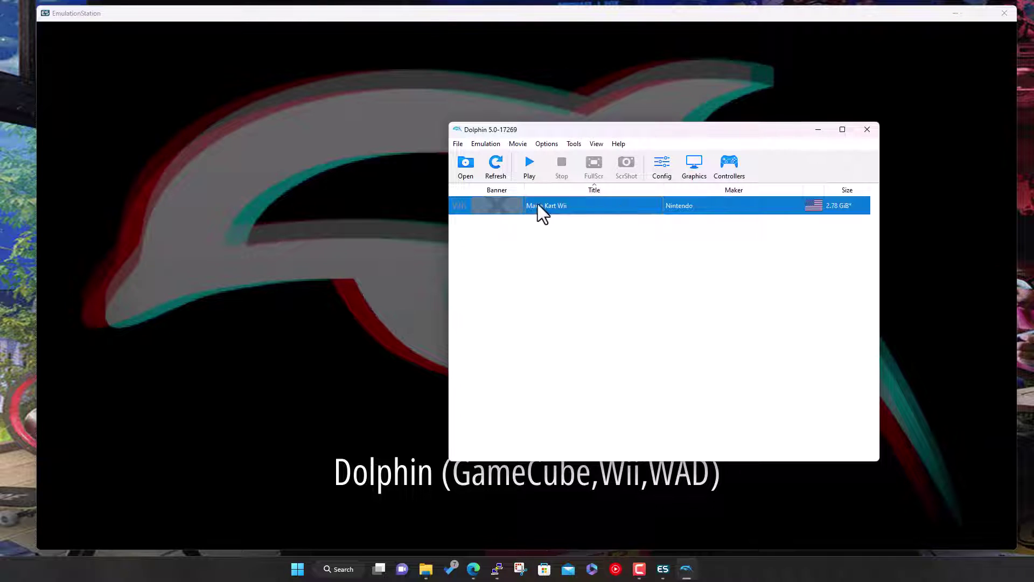
pyautogui.click(730, 164)
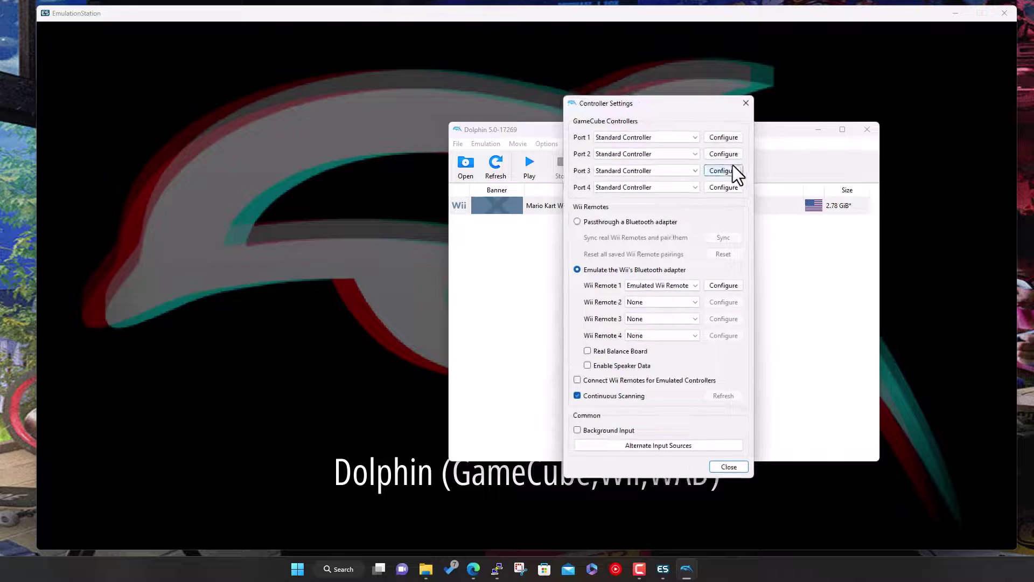
pyautogui.click(698, 137)
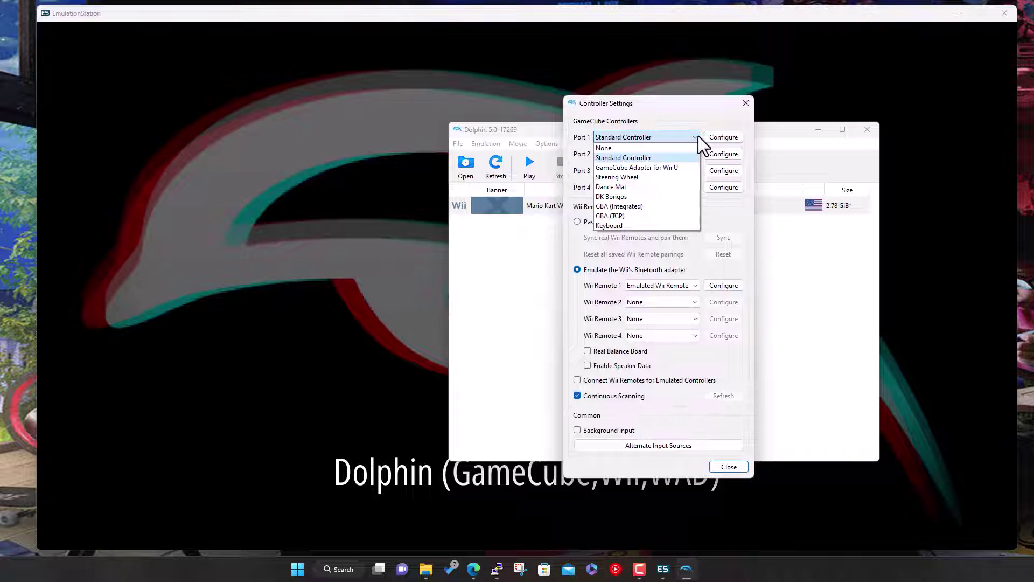
pyautogui.click(698, 136)
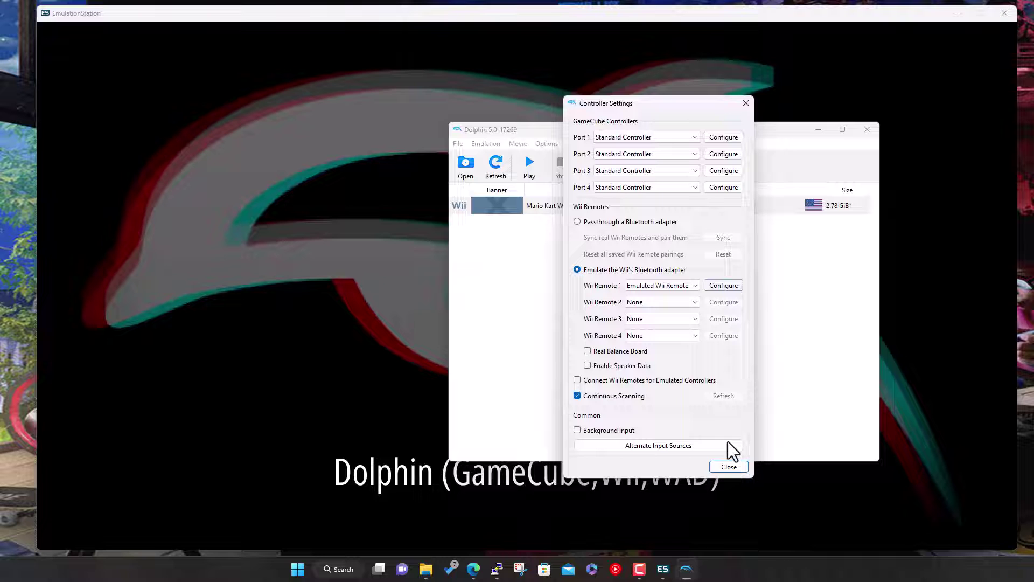
pyautogui.click(730, 467)
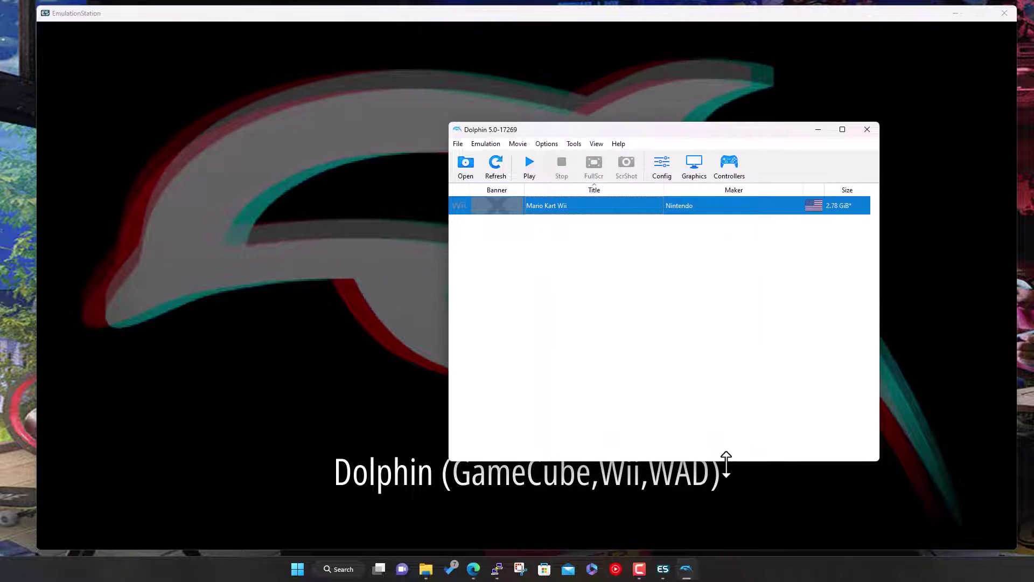
# - Set the graphics backend to Vulkan, turn off Start in Fullscreen, and close Dolphin
pyautogui.click(696, 169)
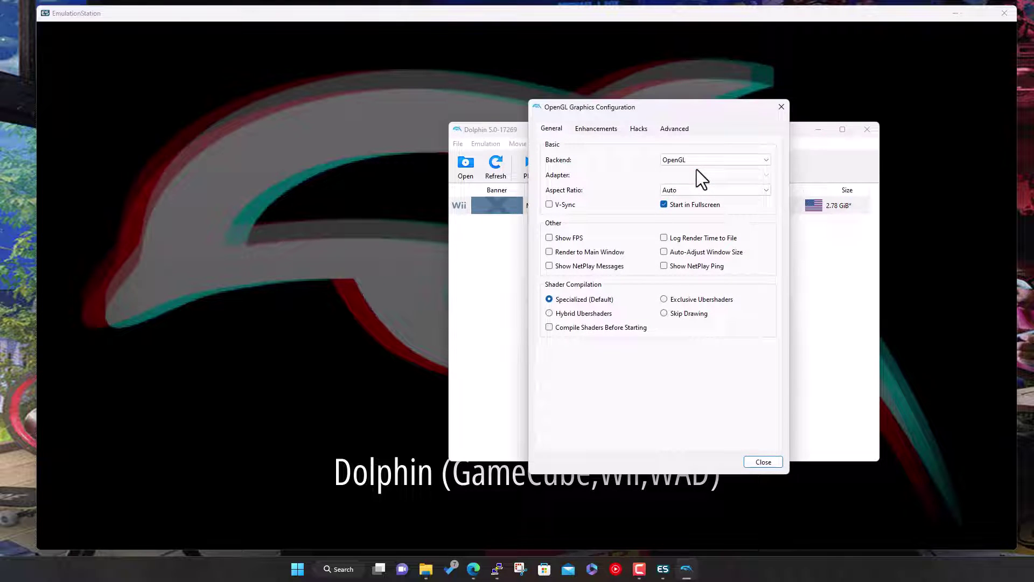
pyautogui.click(677, 159)
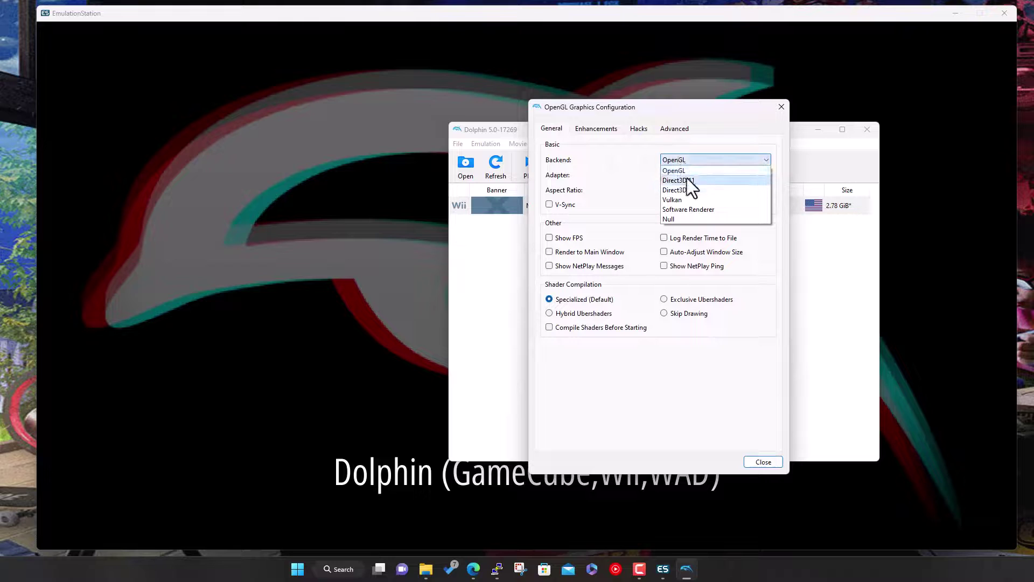
pyautogui.click(687, 199)
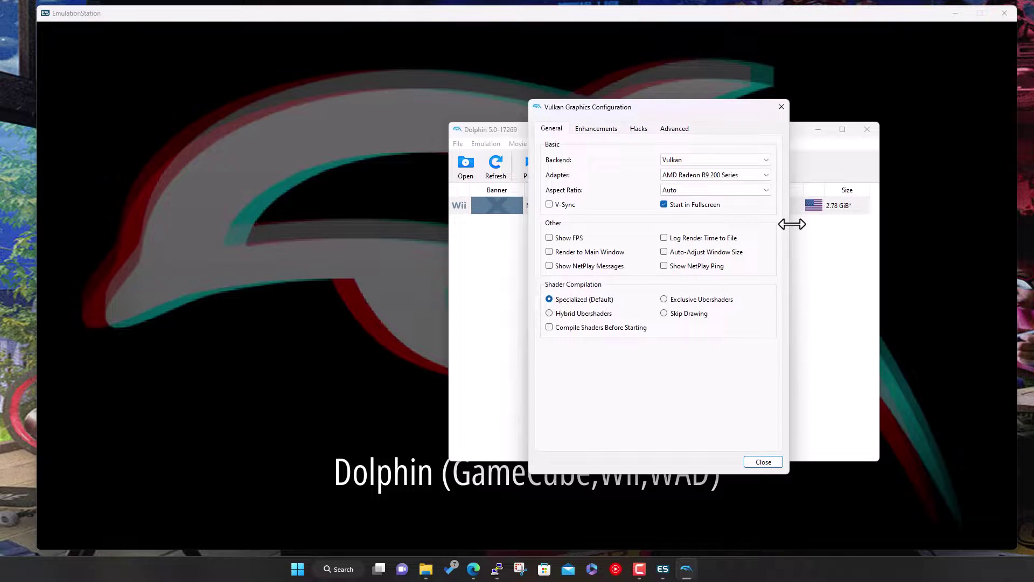
pyautogui.click(701, 203)
pyautogui.click(637, 130)
pyautogui.click(672, 128)
pyautogui.click(764, 462)
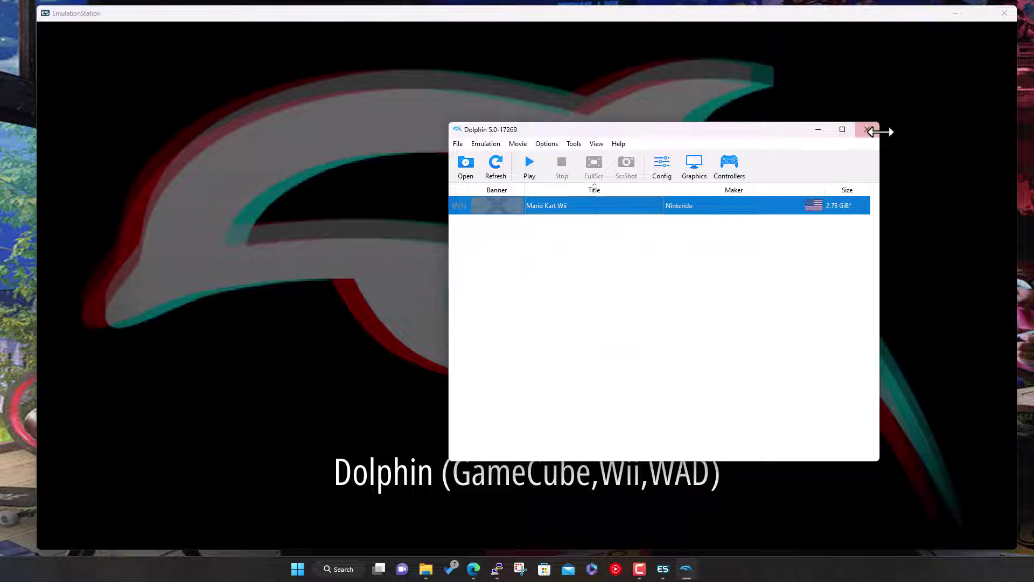
pyautogui.click(867, 129)
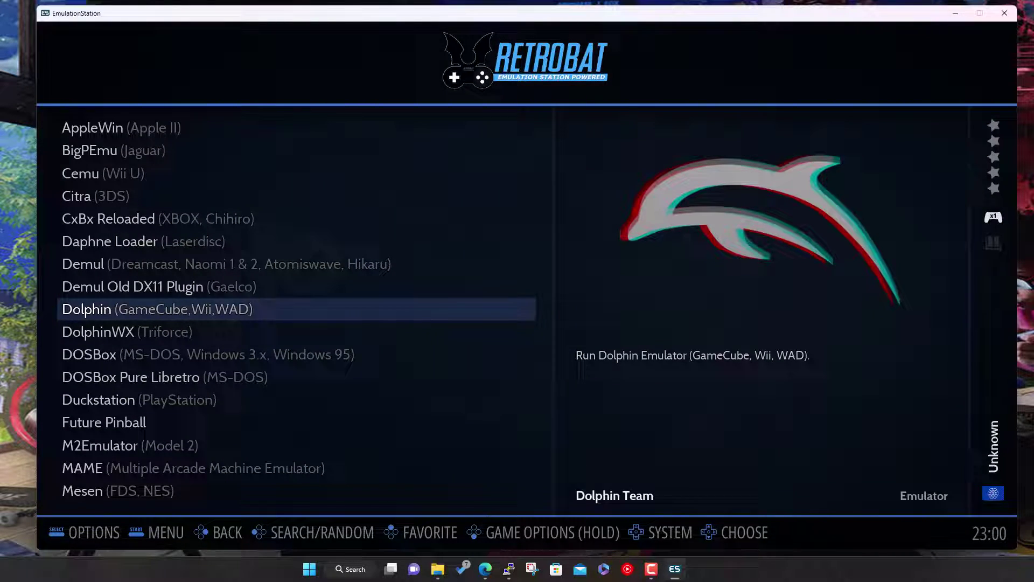
# - Return to the carousel, open the Wii list, and launch Mario Kart Wii
pyautogui.press('BackSpace')
pyautogui.press('Right')
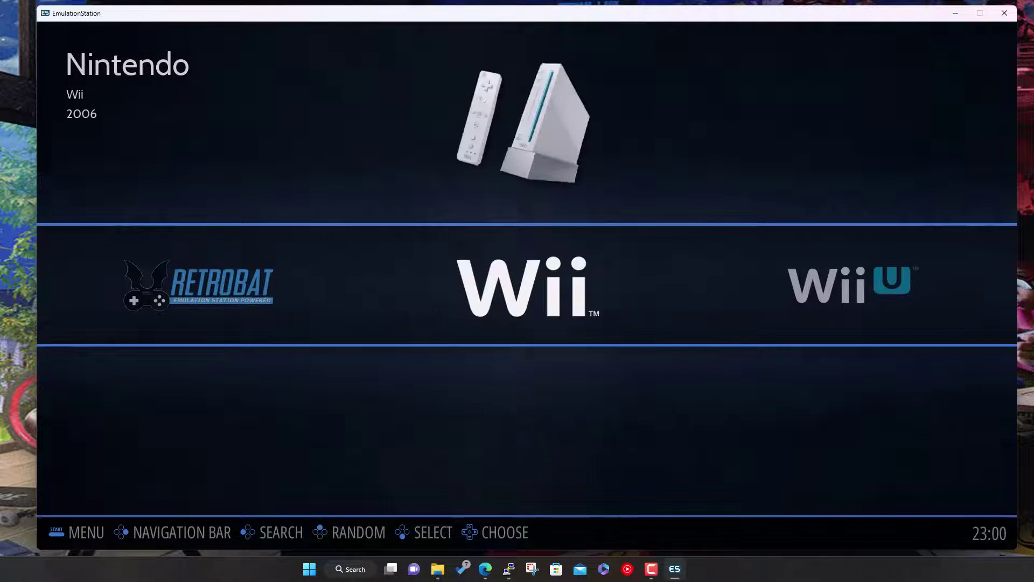
pyautogui.press('Return')
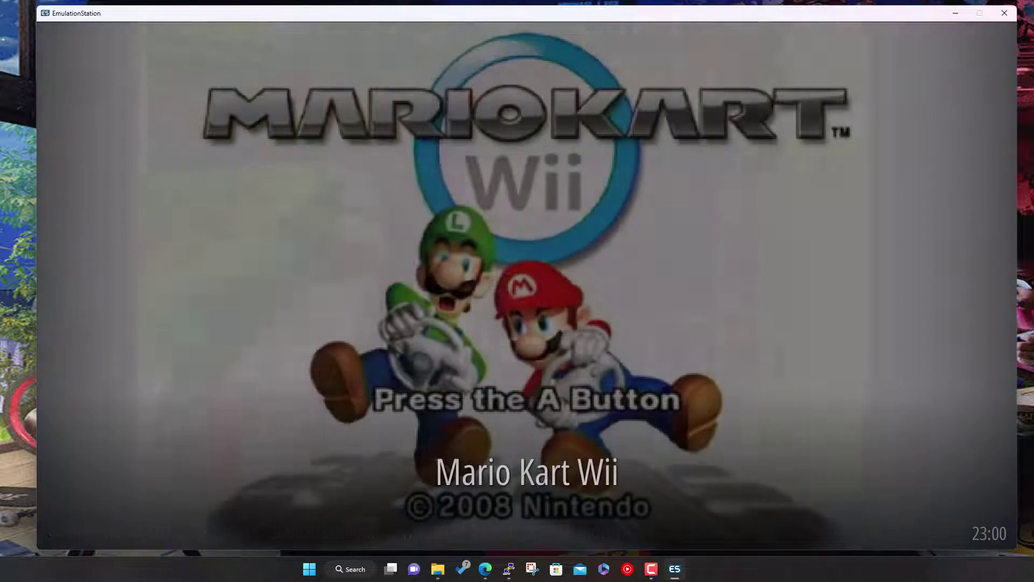
pyautogui.press('Return')
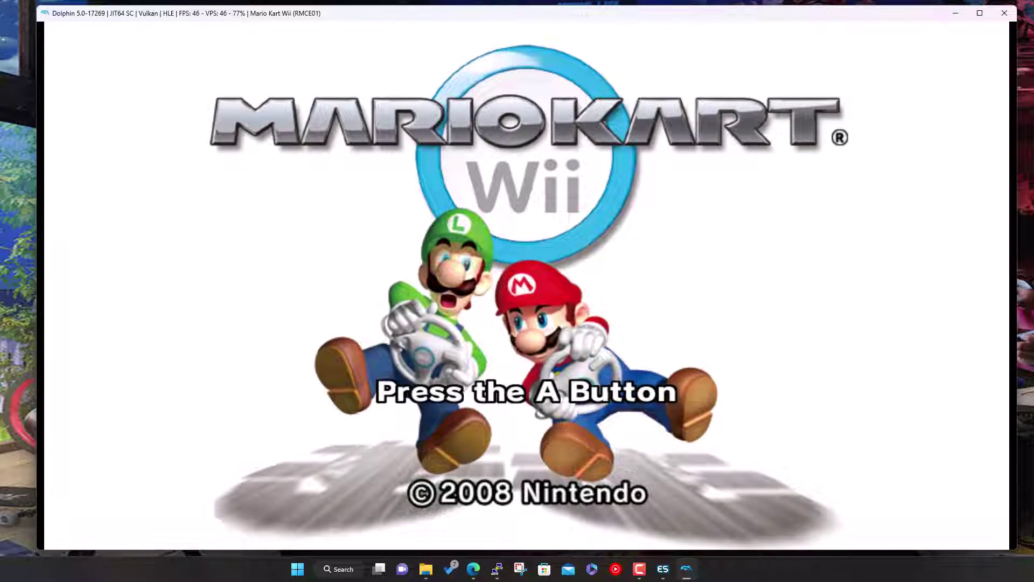
# - Pass the title screen, pick the second Mii, and create a license
pyautogui.press('x')
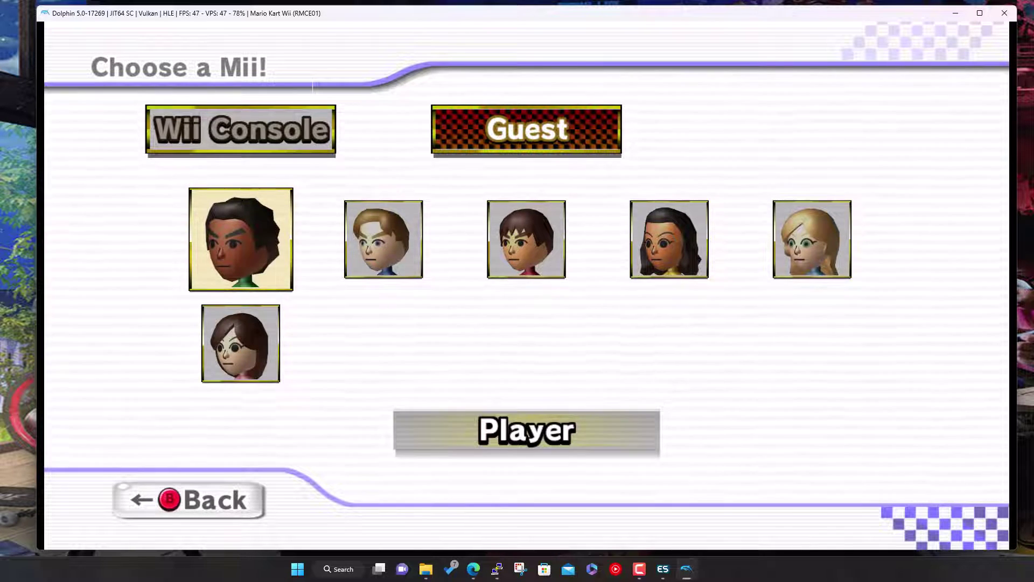
pyautogui.press('Right')
pyautogui.press('Return')
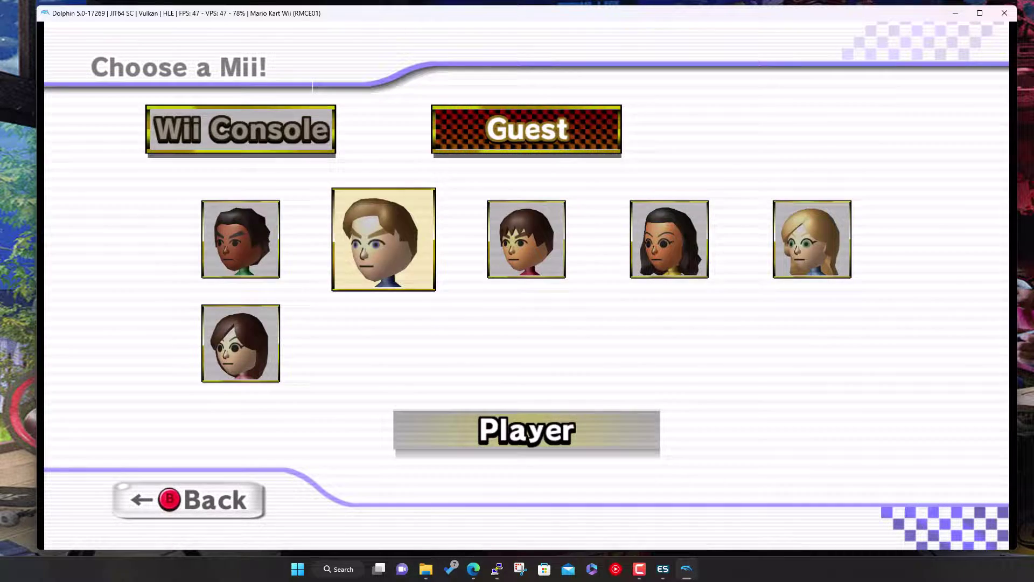
pyautogui.press('Return')
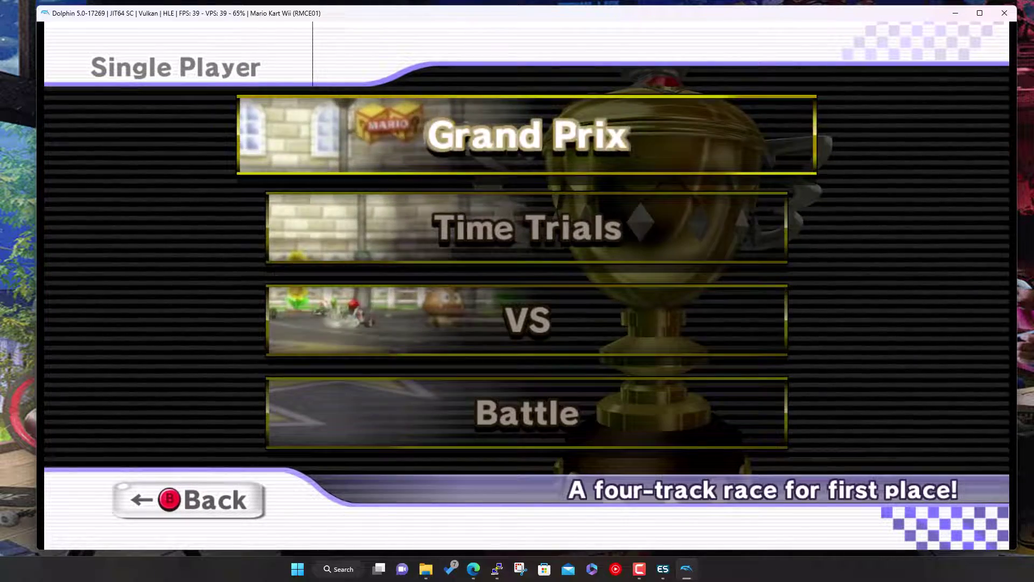
# - Choose Grand Prix 50cc, Mario in Standard Kart M, and the Mushroom Cup
pyautogui.press('Return')
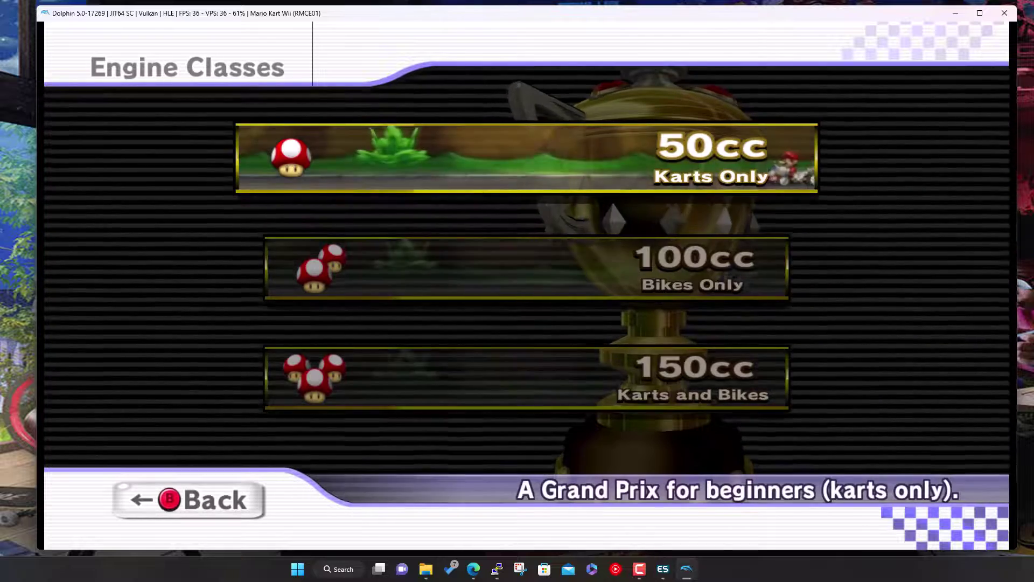
pyautogui.press('Return')
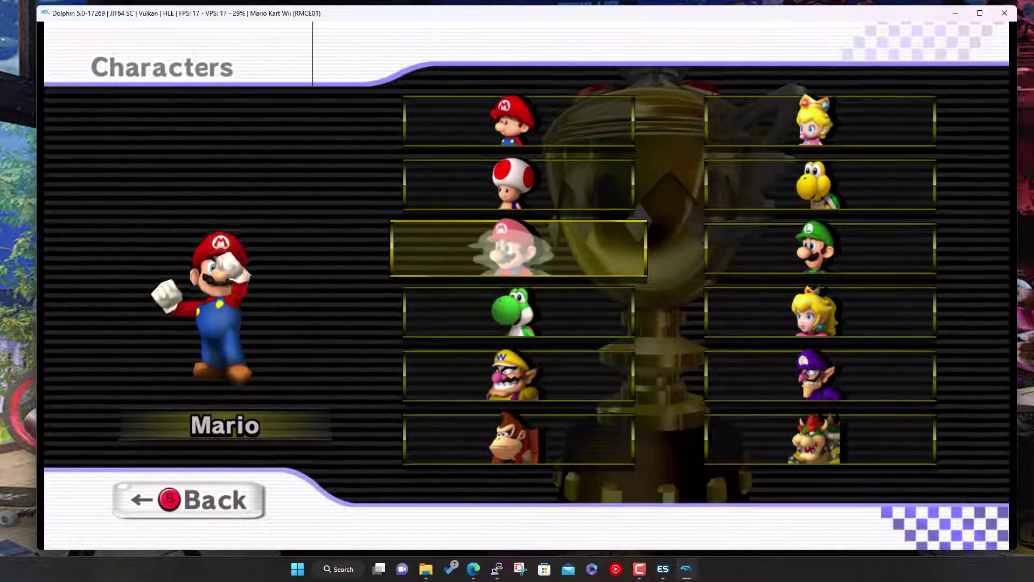
pyautogui.press('Return')
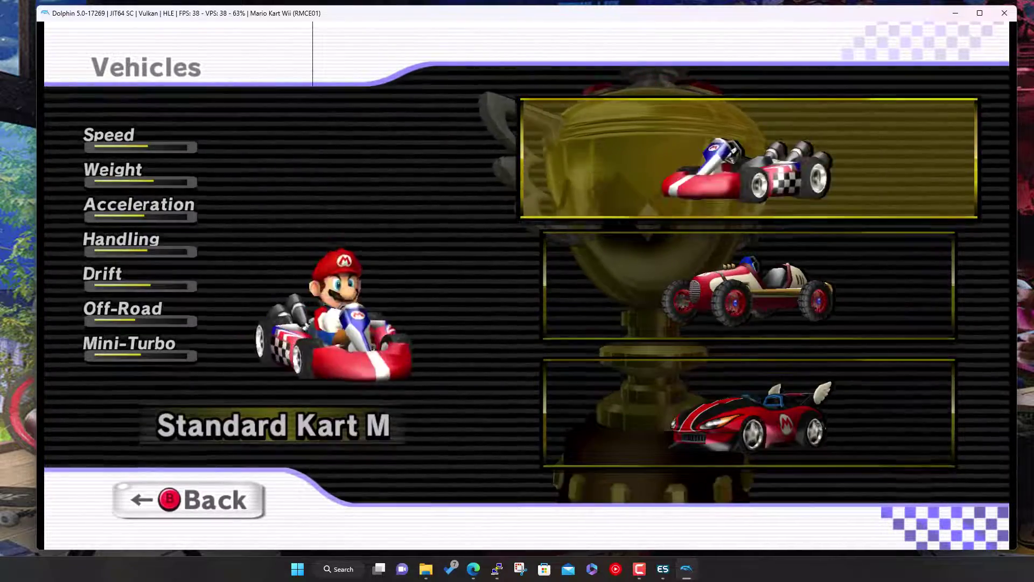
pyautogui.press('Return')
pyautogui.press('Return')
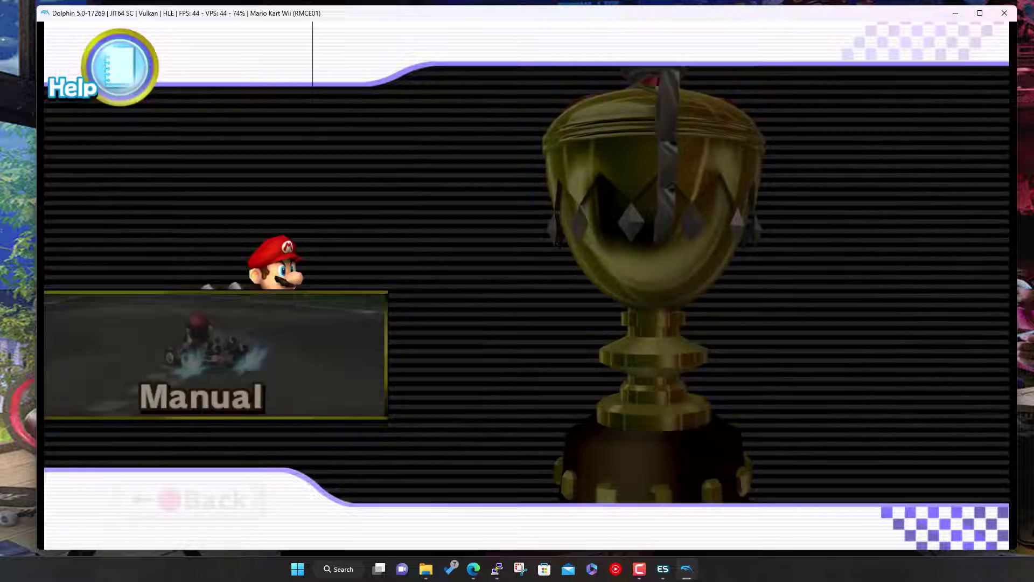
pyautogui.press('Return')
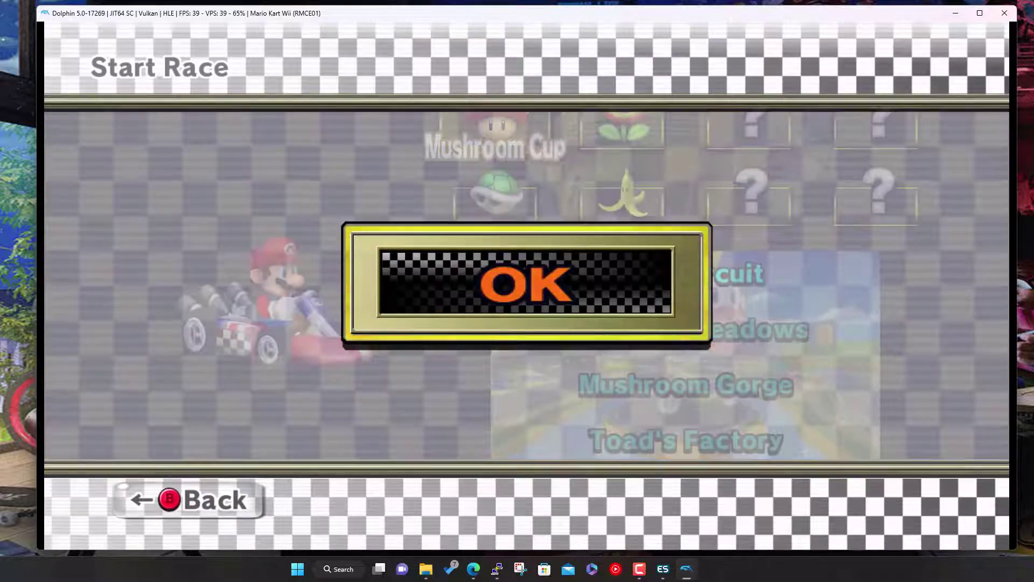
pyautogui.press('Return')
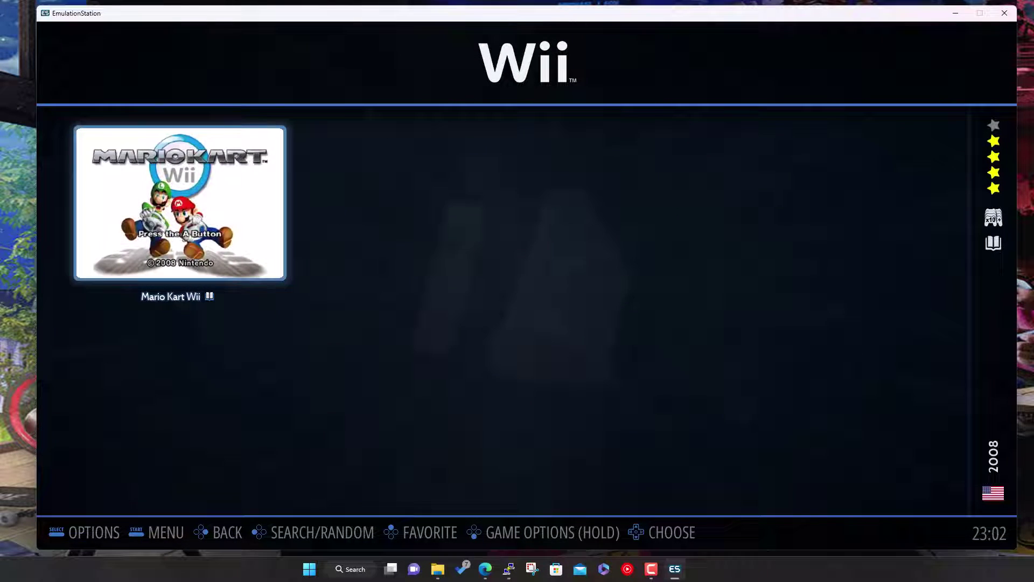
# - Go to the RetroBat system and launch Dolphin from its emulator list
pyautogui.press('Escape')
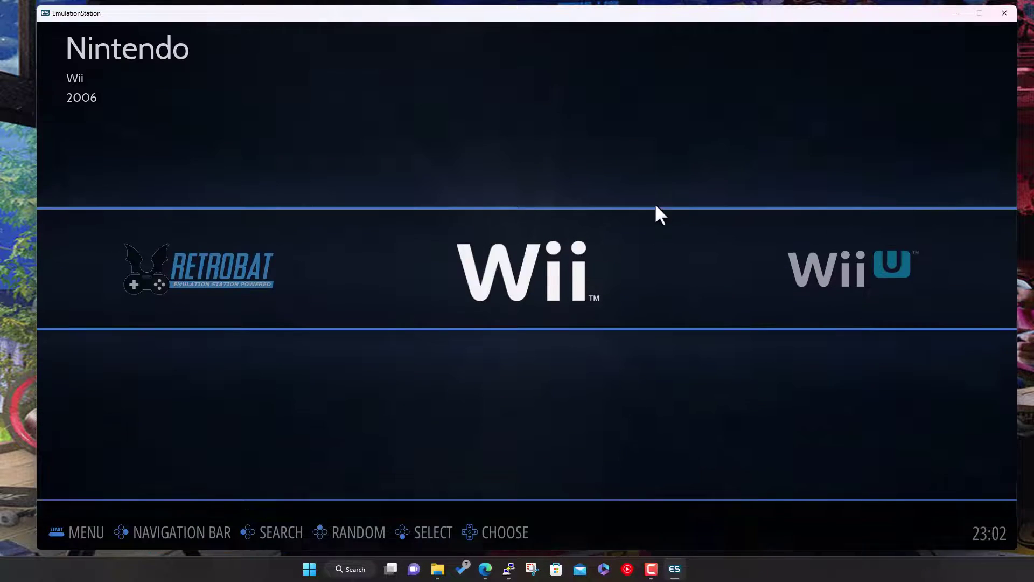
pyautogui.press('Left')
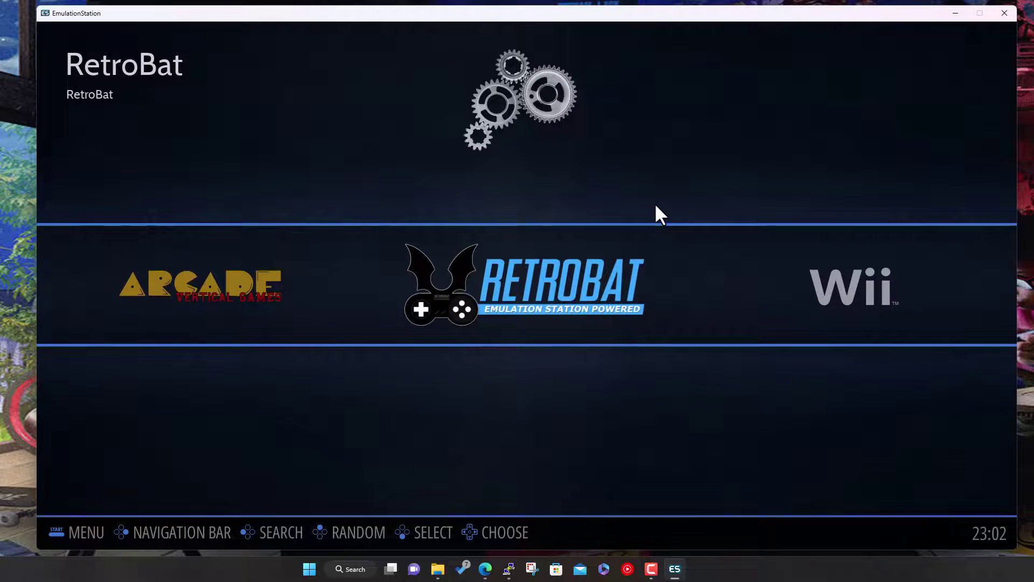
pyautogui.press('Return')
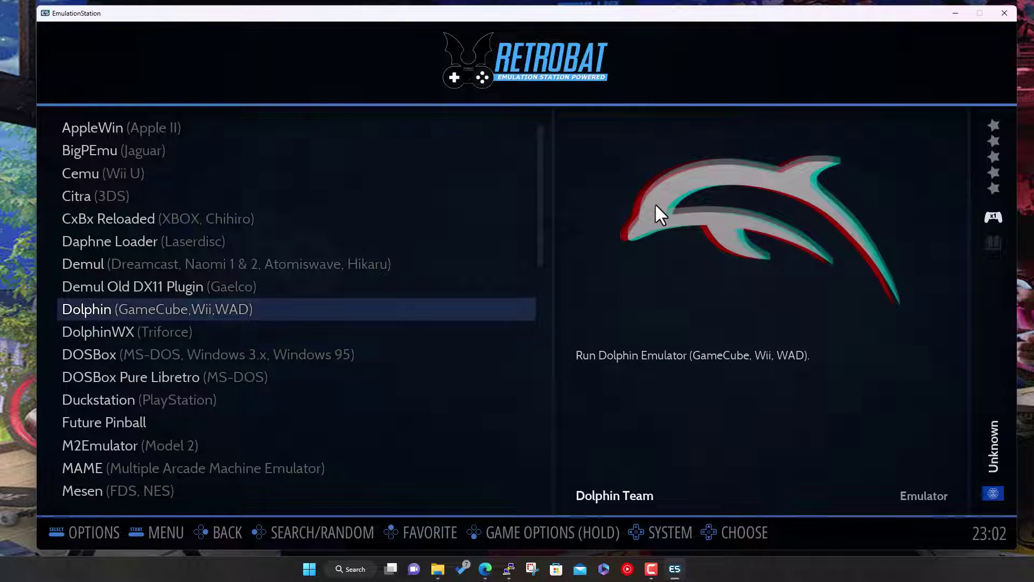
pyautogui.press('Down')
pyautogui.press('Up')
pyautogui.press('Return')
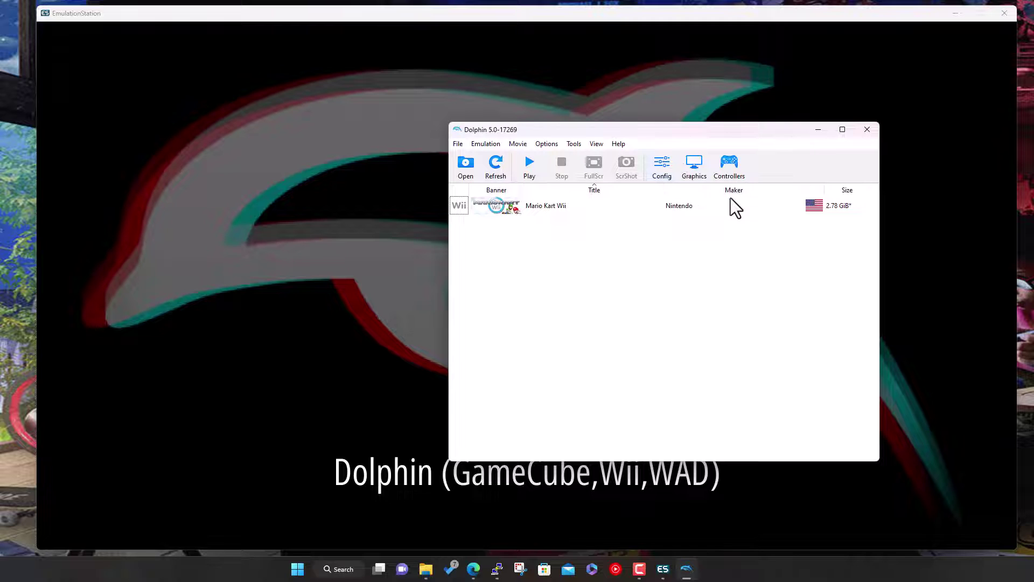
pyautogui.click(571, 208)
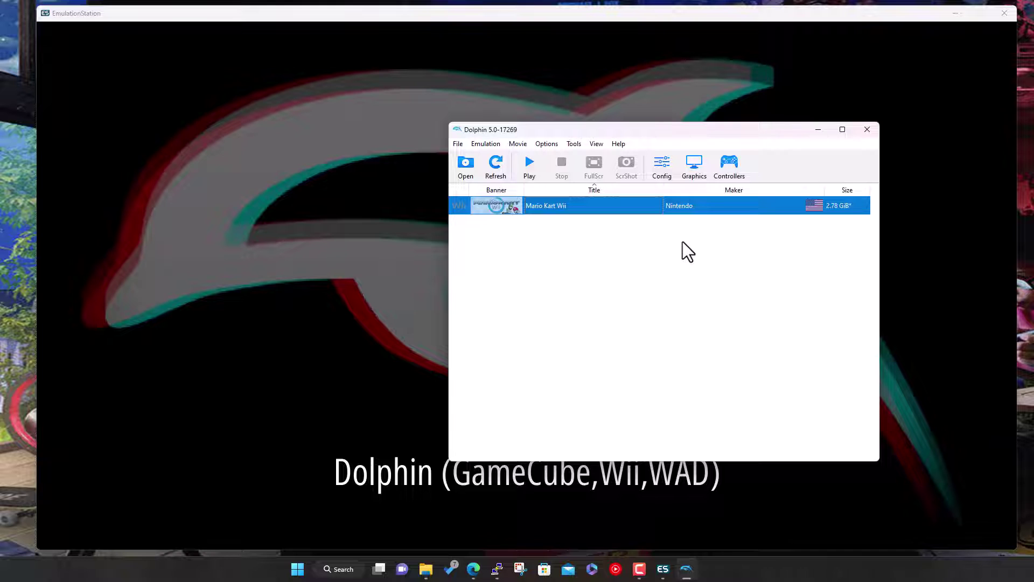
pyautogui.click(698, 164)
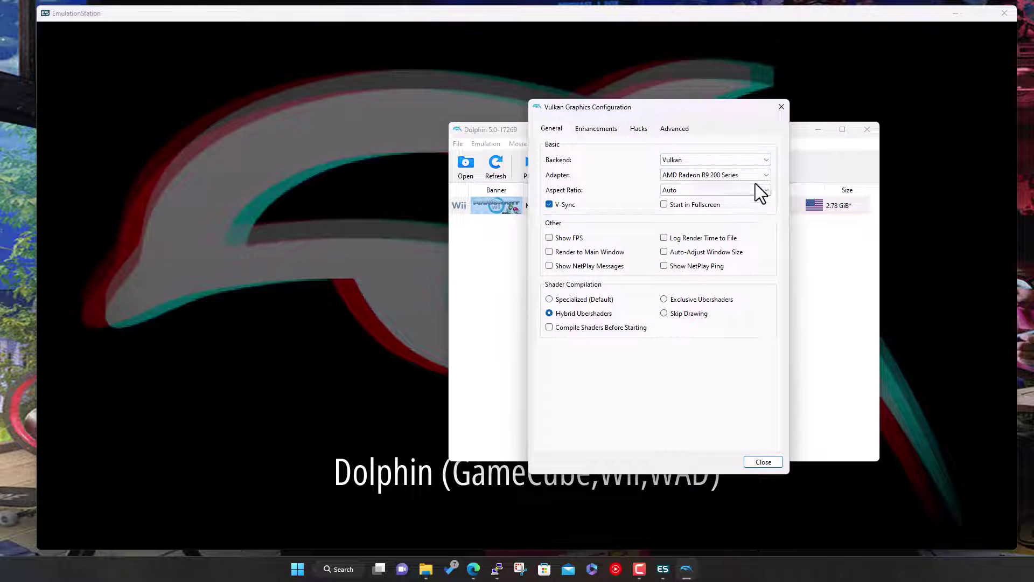
pyautogui.click(595, 129)
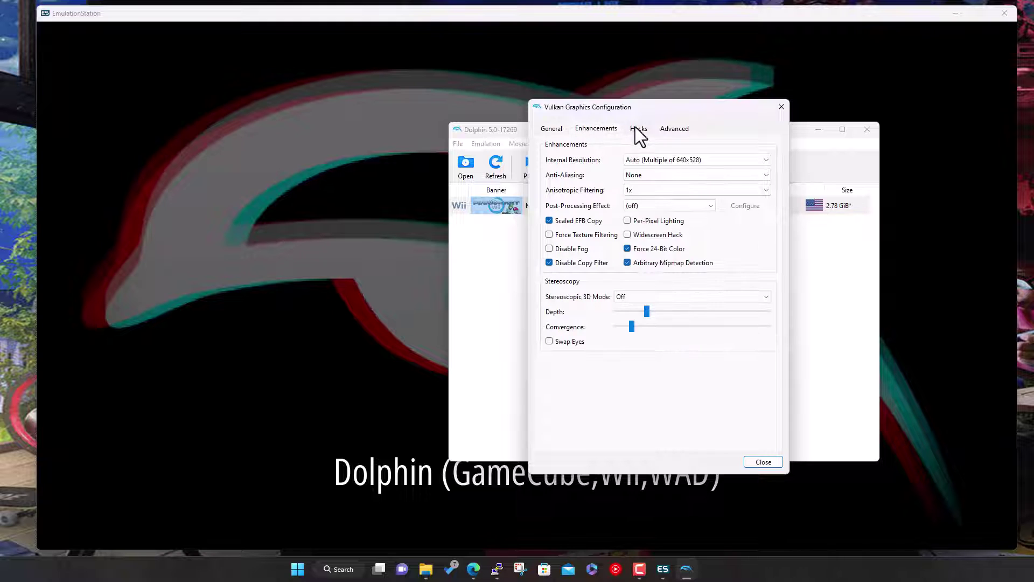
pyautogui.click(636, 128)
pyautogui.click(675, 128)
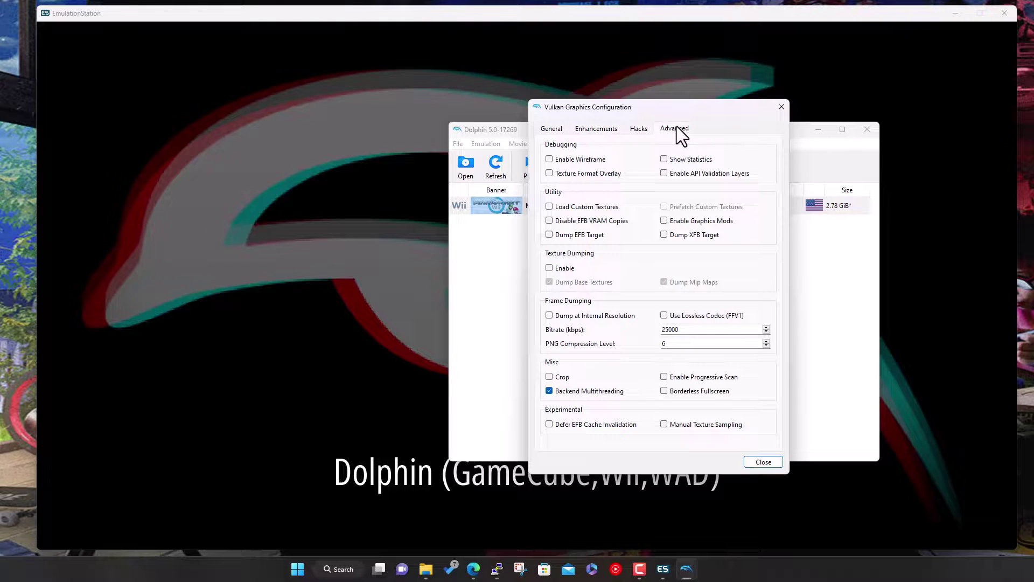
pyautogui.click(560, 127)
pyautogui.click(750, 461)
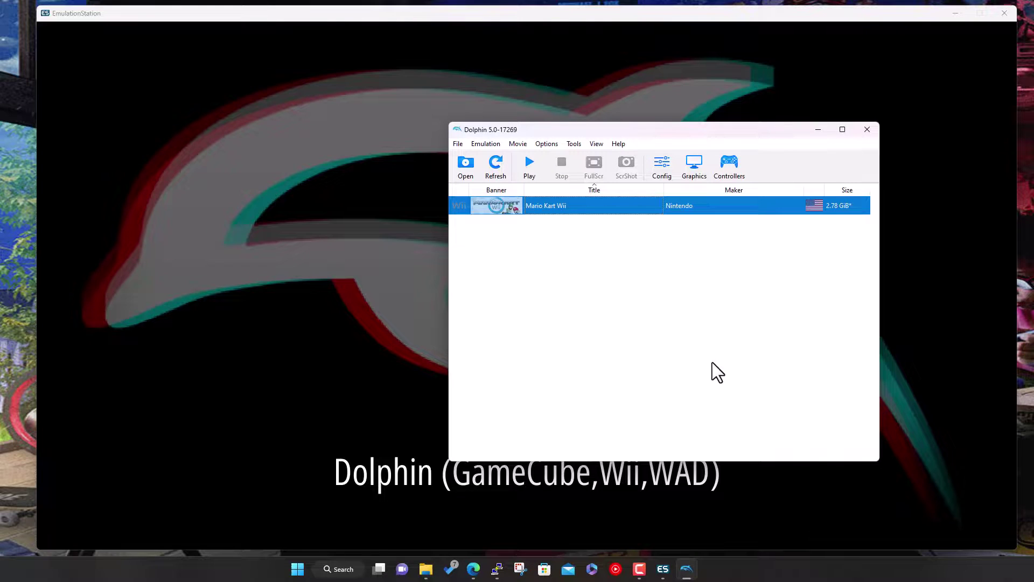
# - Keep Port 1 as a Standard GameCube Controller and open its mapping configuration
pyautogui.click(729, 162)
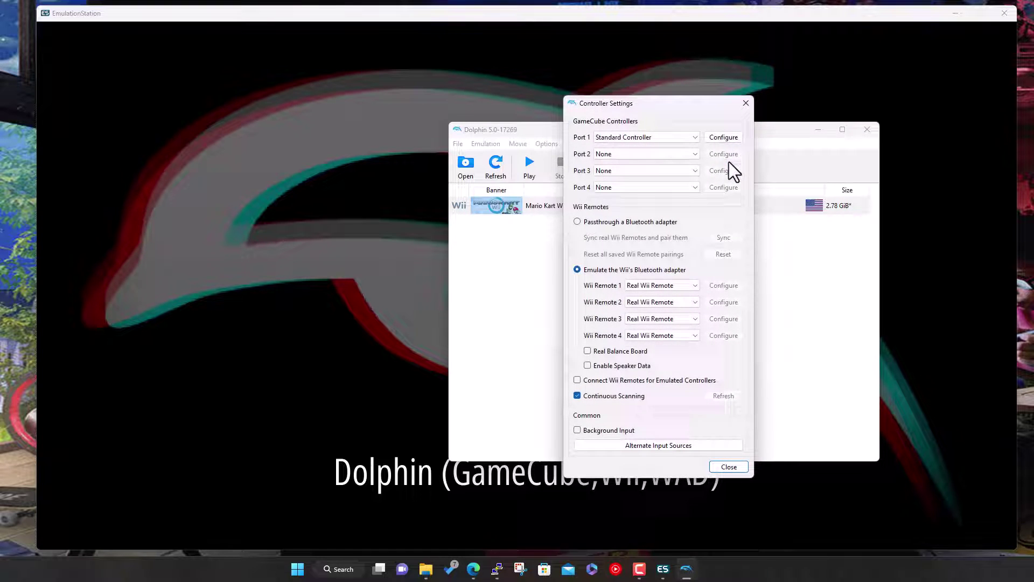
pyautogui.click(697, 137)
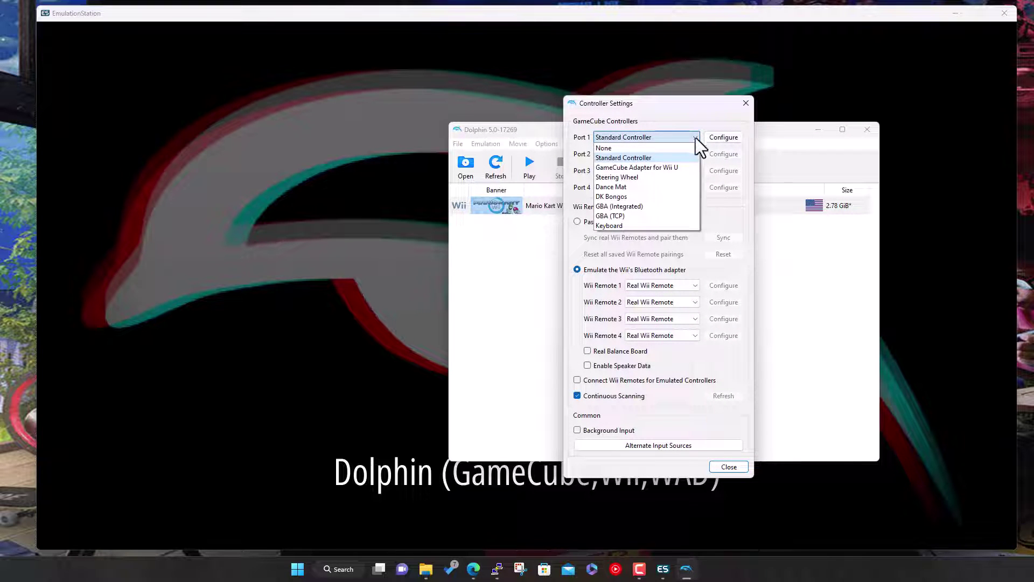
pyautogui.click(661, 158)
pyautogui.click(724, 138)
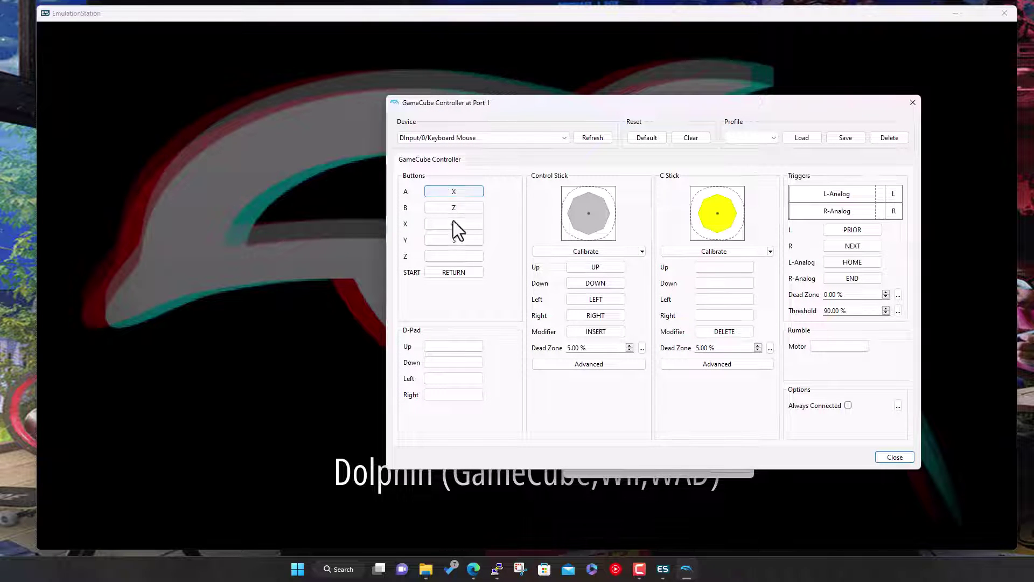
# - Select SDL/0/Xbox One S Controller as the device and map A, B, Z and START
pyautogui.click(456, 193)
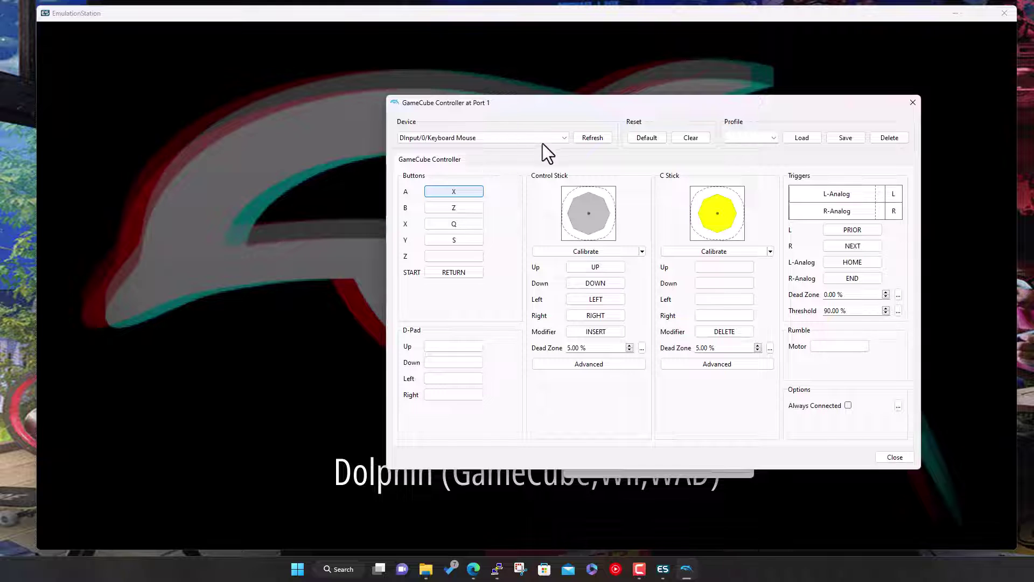
pyautogui.click(559, 138)
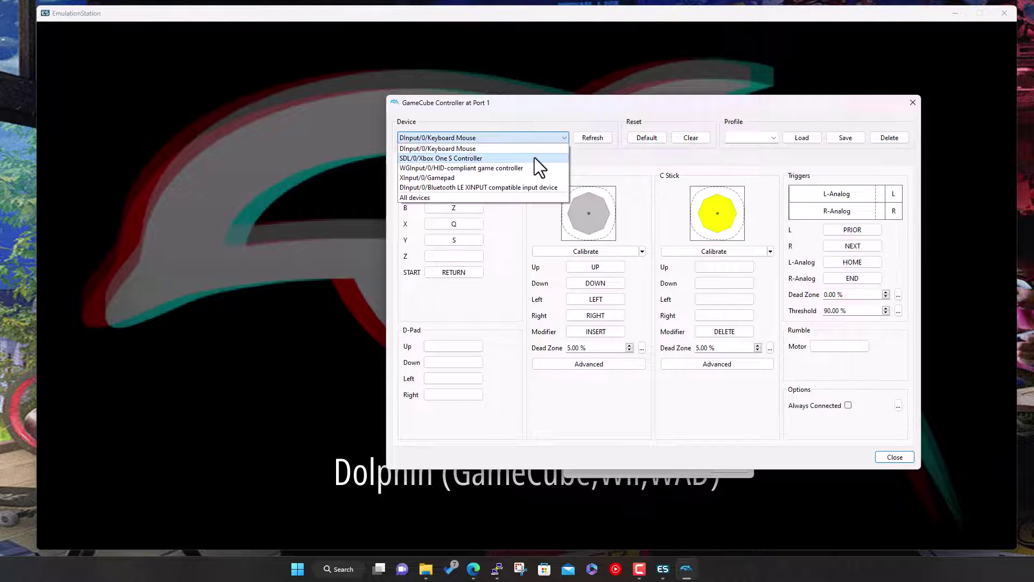
pyautogui.click(464, 158)
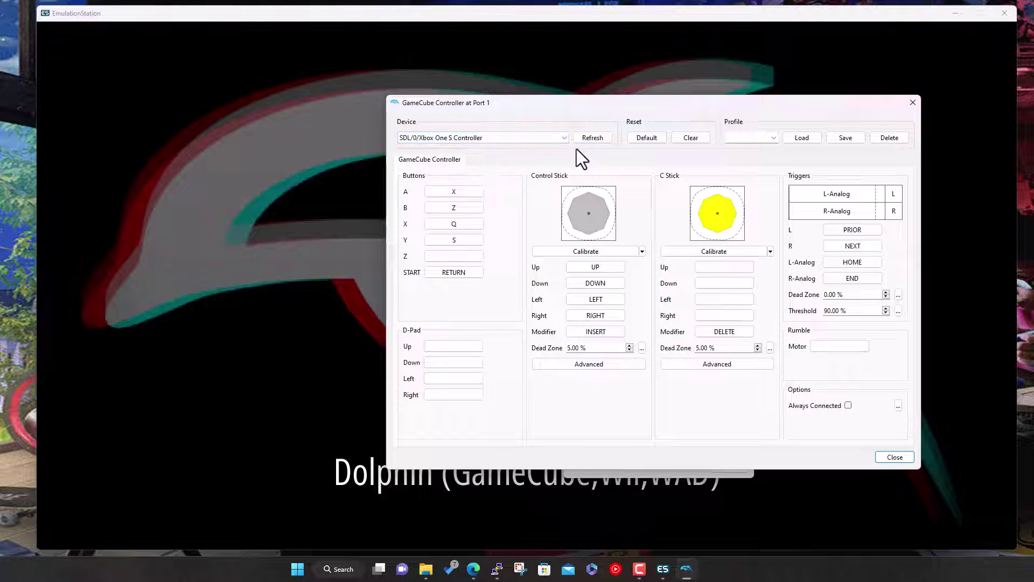
pyautogui.click(464, 192)
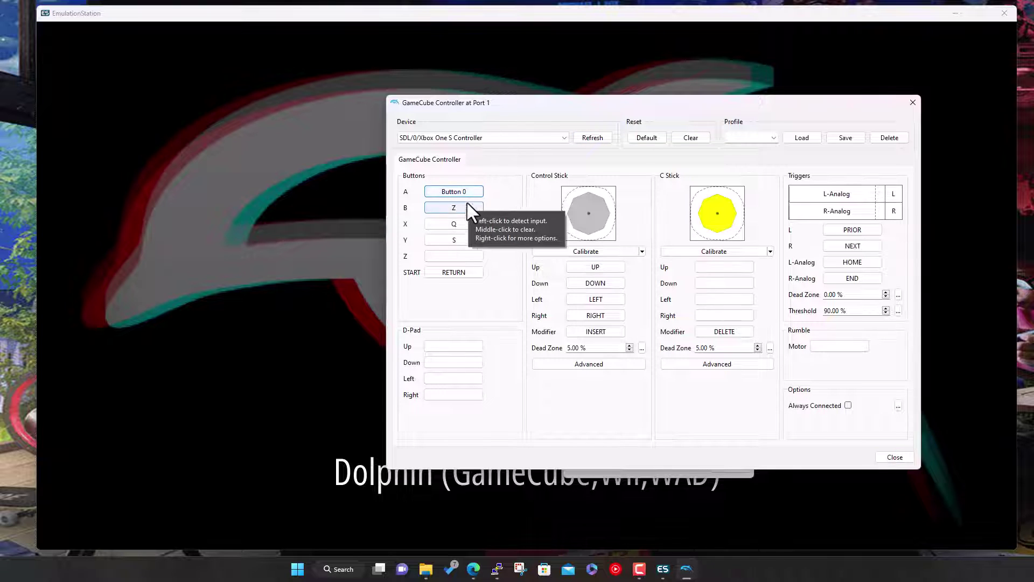
pyautogui.click(466, 207)
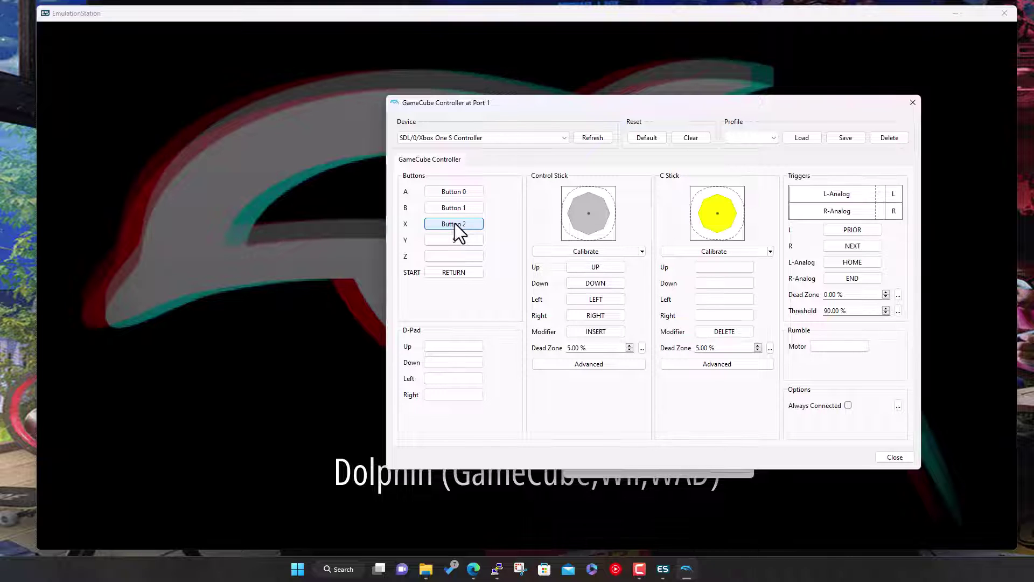
pyautogui.click(452, 258)
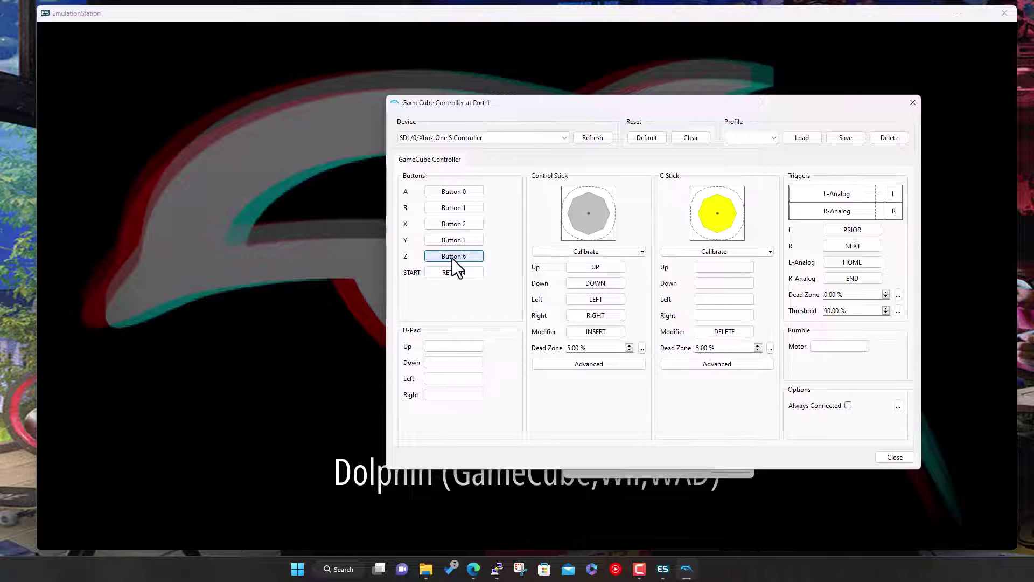
pyautogui.click(453, 270)
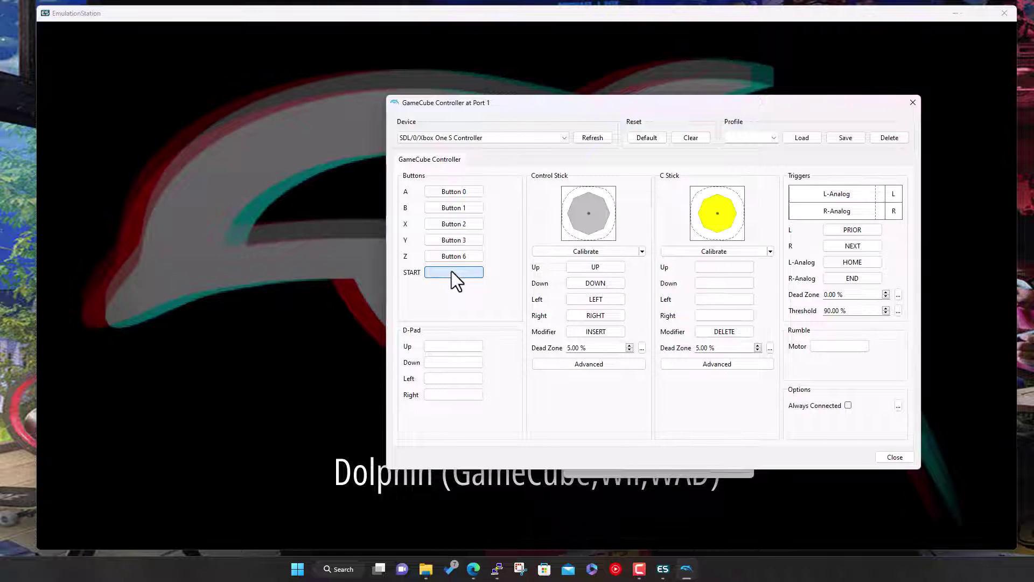
# - Map the D-Pad directions, Control Stick directions and the Control Stick modifier to the pad
pyautogui.click(452, 347)
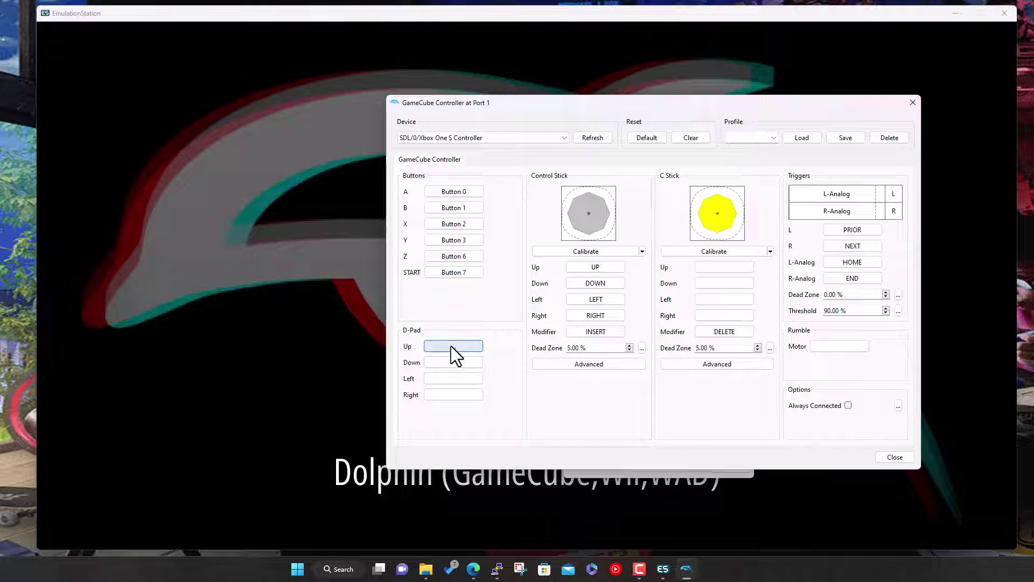
pyautogui.click(463, 361)
pyautogui.click(455, 394)
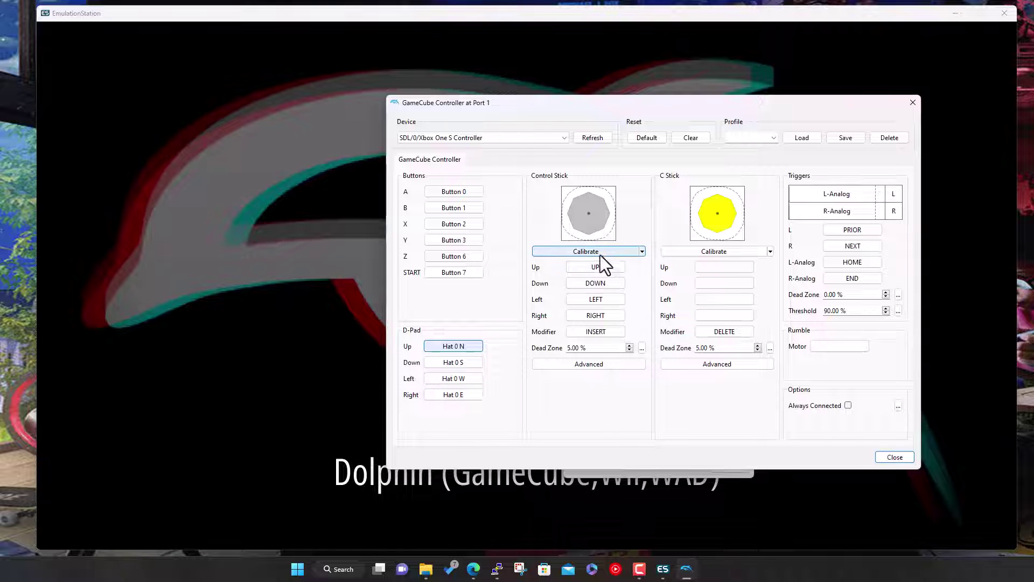
pyautogui.click(597, 269)
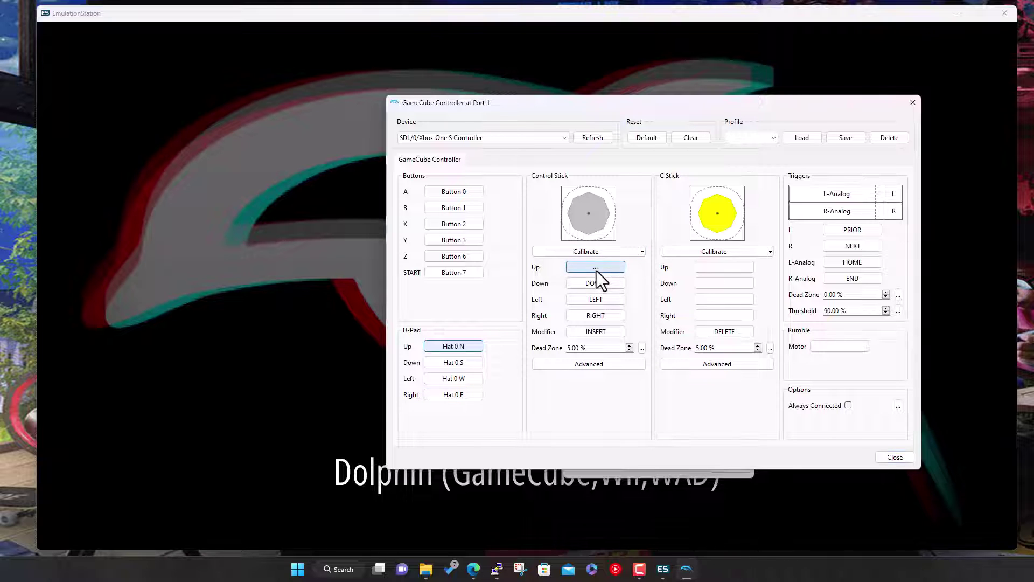
pyautogui.click(590, 299)
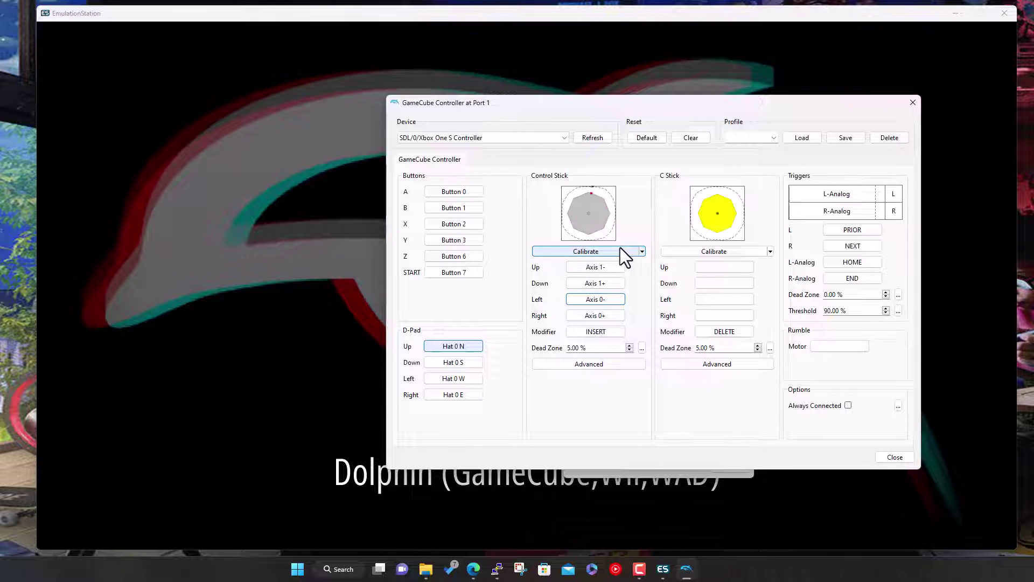
pyautogui.click(594, 334)
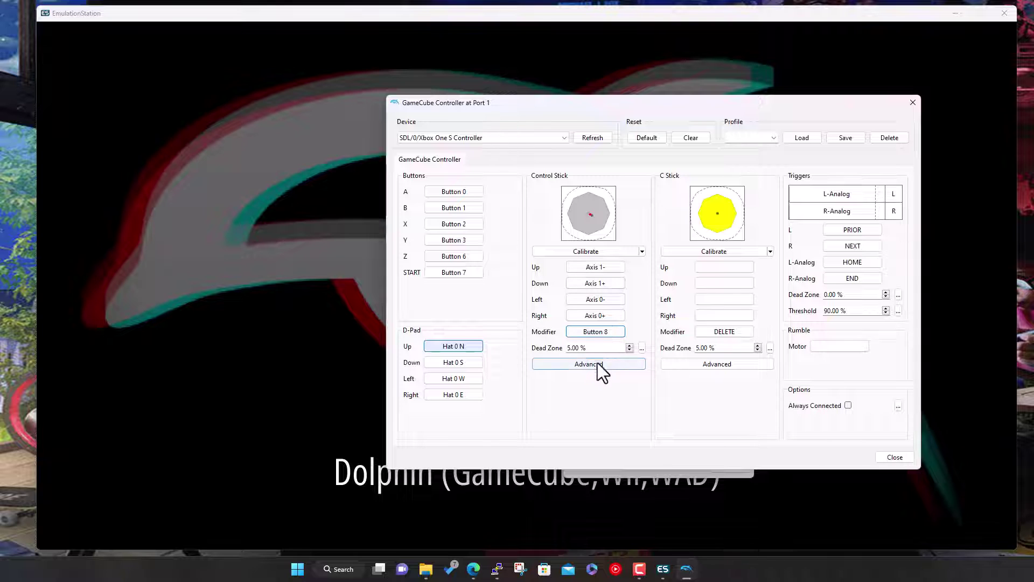
# - Bind the C Stick directions, L-Analog and R-Analog axes, and the L trigger button
pyautogui.click(714, 265)
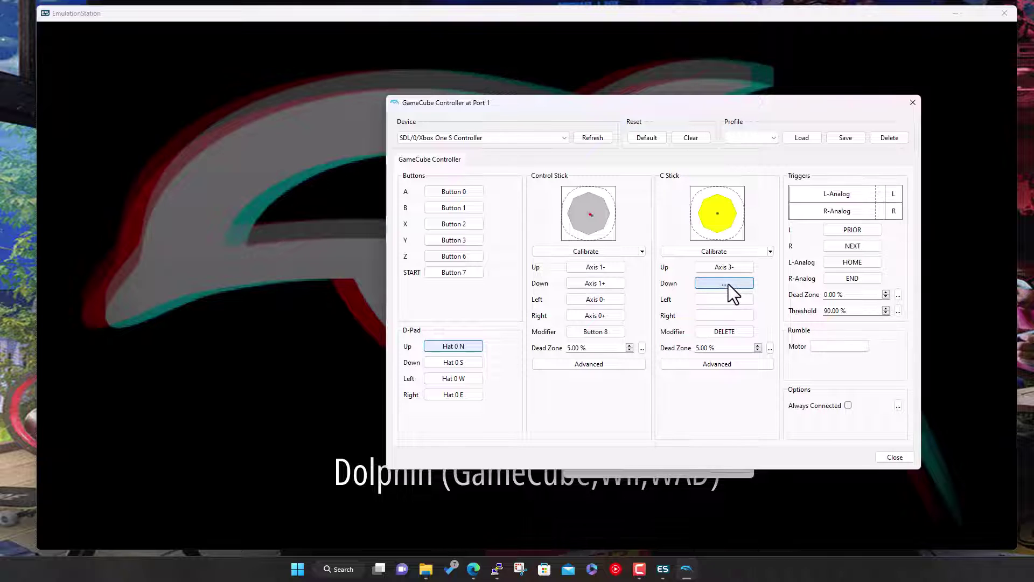
pyautogui.click(707, 299)
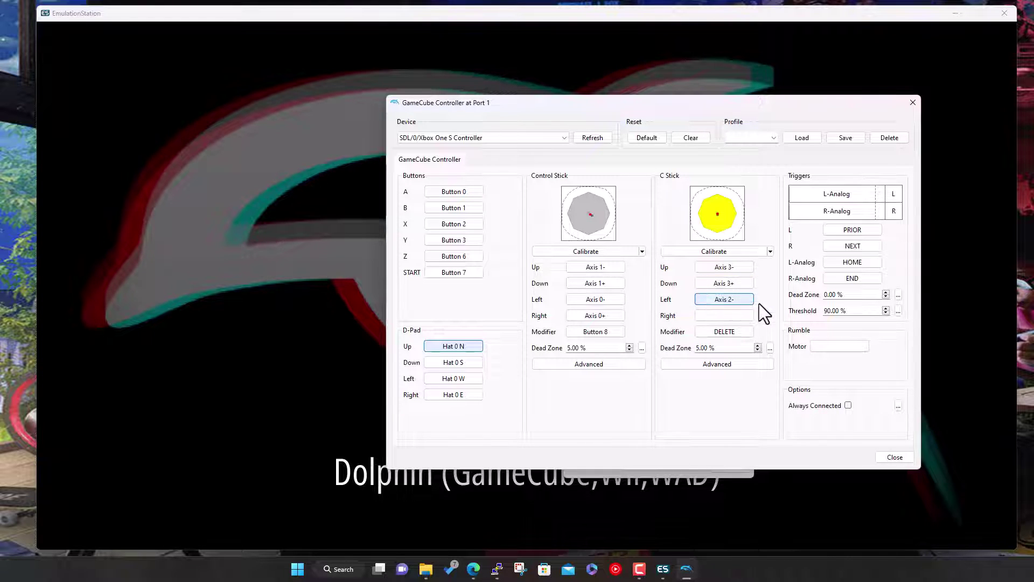
pyautogui.click(742, 314)
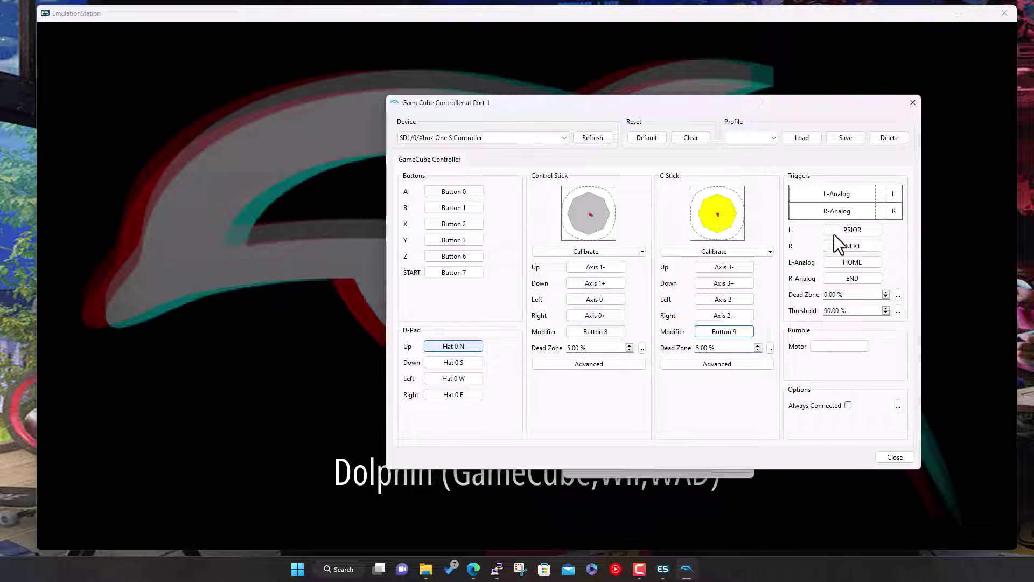
pyautogui.click(846, 261)
pyautogui.click(856, 274)
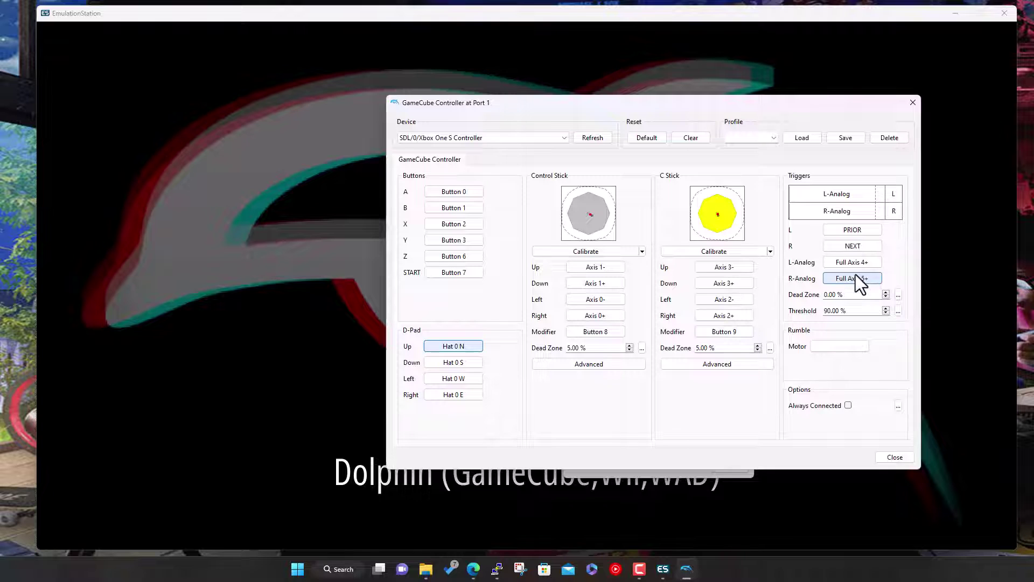
pyautogui.click(852, 232)
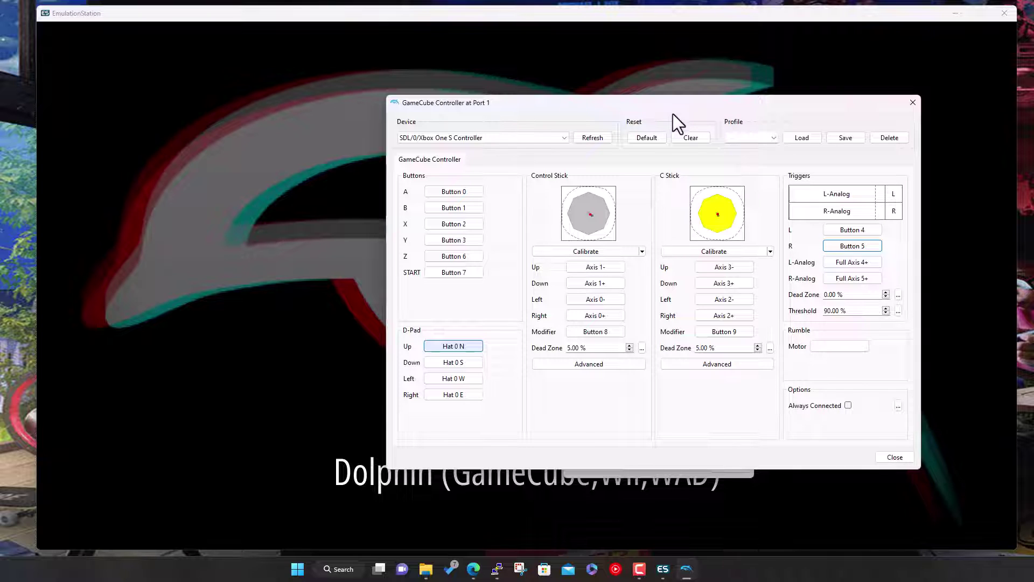
# - Save the Port 1 mapping as the 'Xbox' profile and close both controller windows
pyautogui.click(770, 138)
pyautogui.write('Xbox')
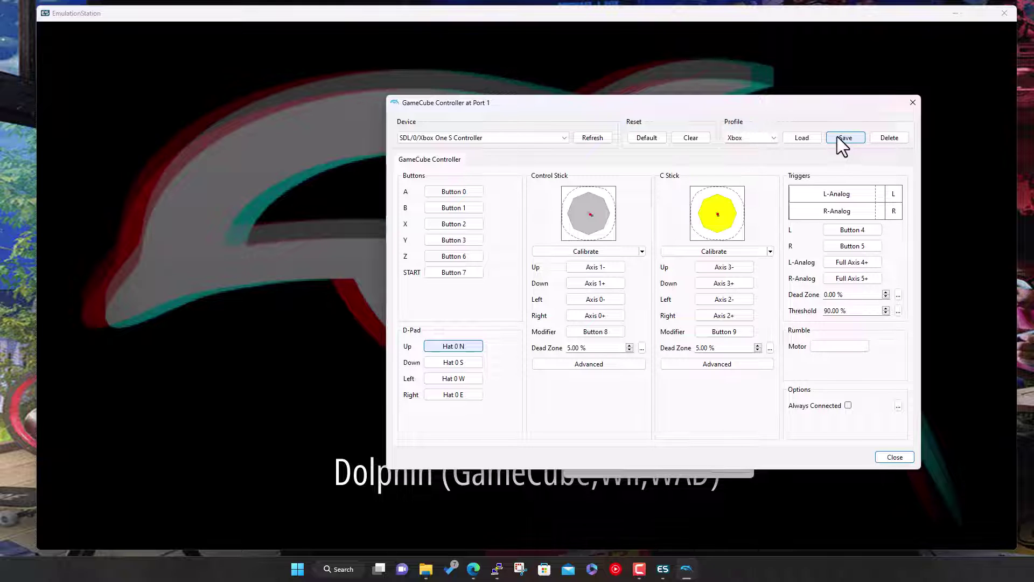
pyautogui.click(893, 458)
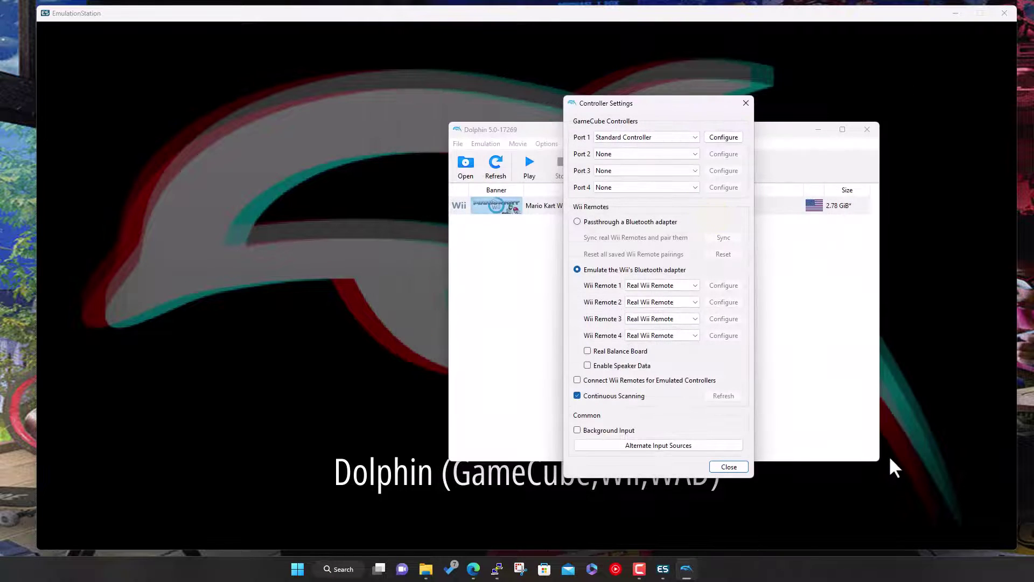
pyautogui.click(734, 467)
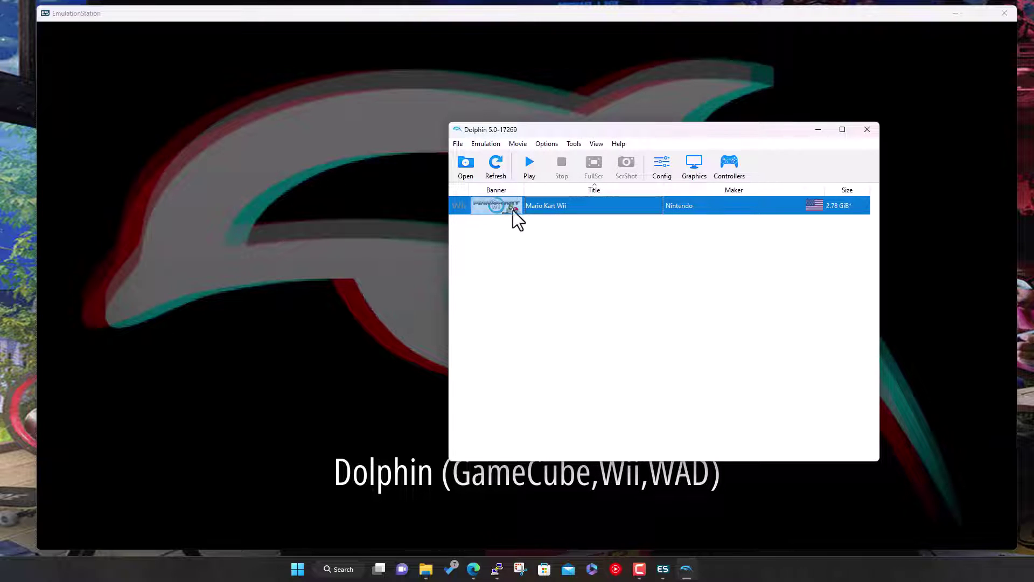
# - Browse Dolphin's File menu options, then dismiss the menu without choosing anything
pyautogui.click(464, 147)
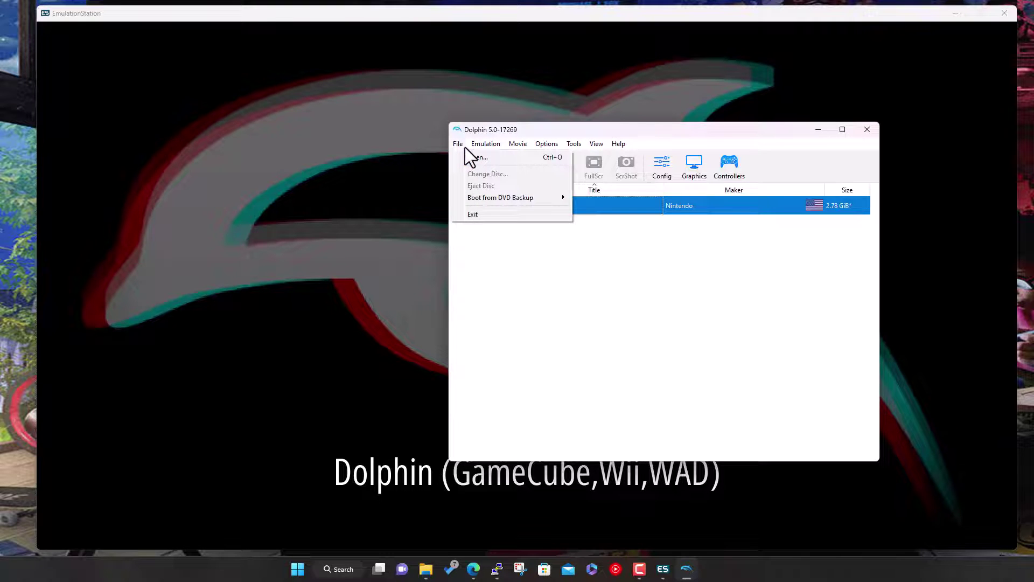
pyautogui.moveTo(494, 146)
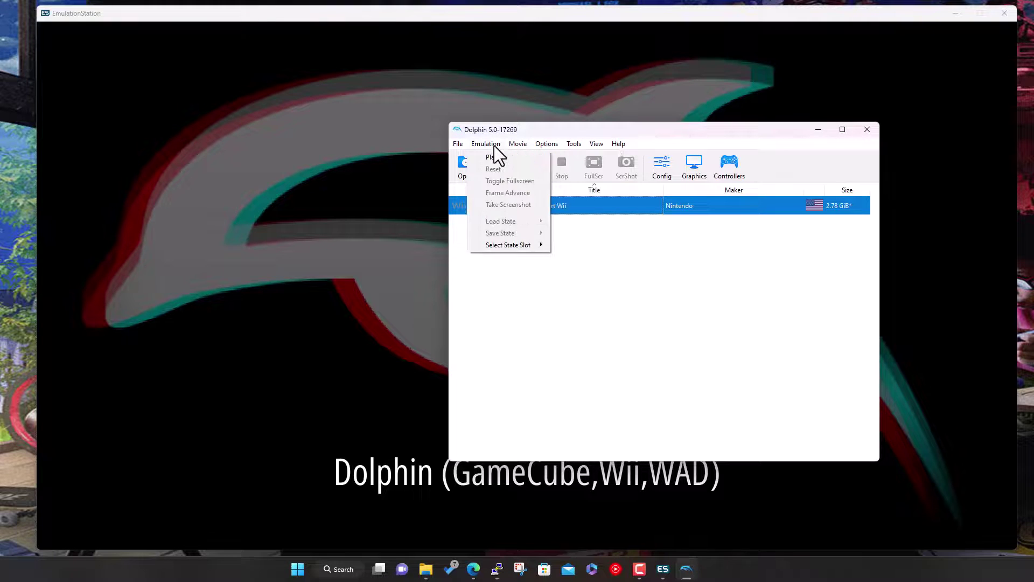
pyautogui.moveTo(559, 143)
pyautogui.click(748, 304)
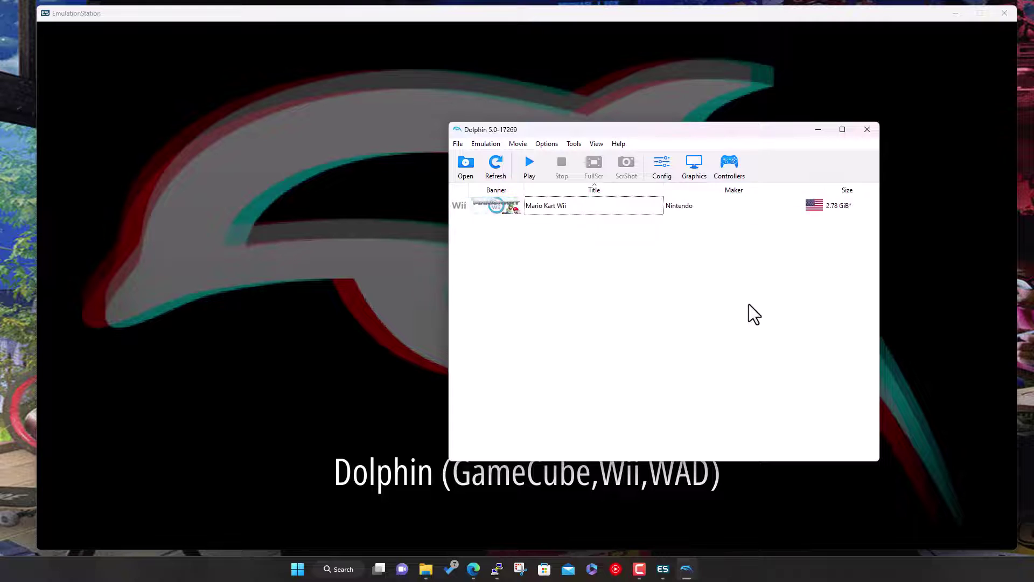
# - Keep Vulkan as the graphics backend, untick V-Sync, and close Dolphin
pyautogui.click(694, 164)
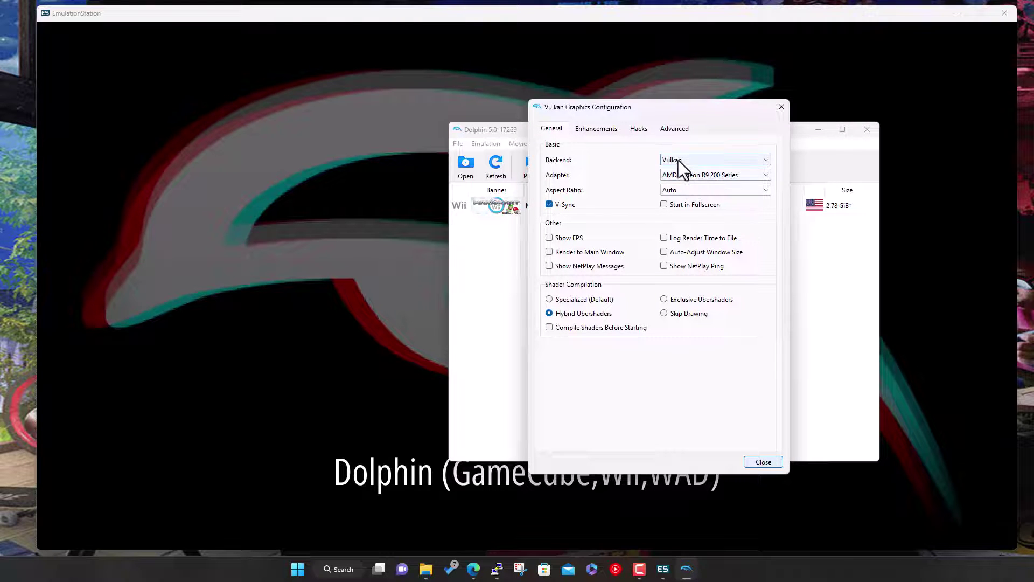
pyautogui.click(678, 159)
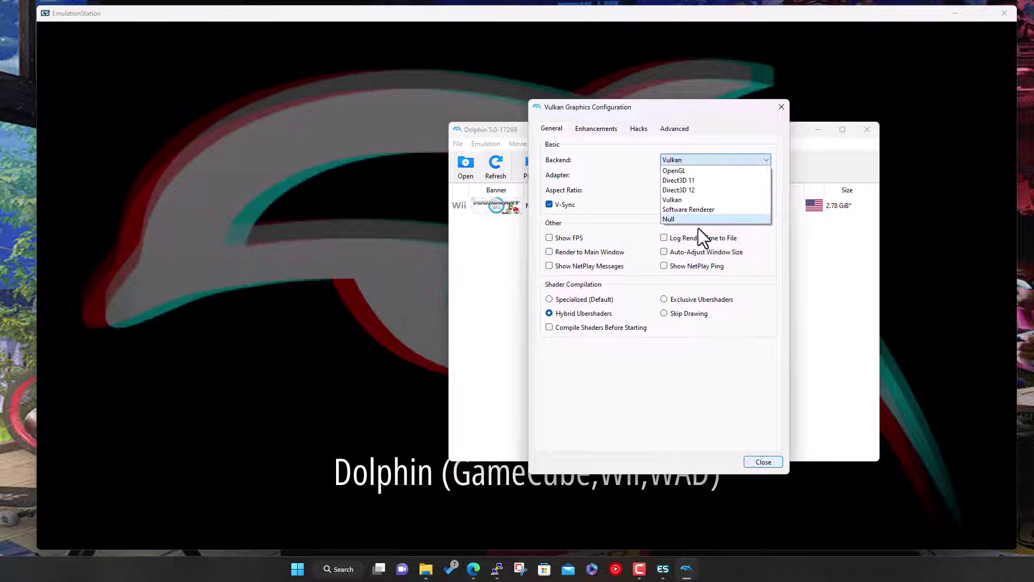
pyautogui.click(631, 168)
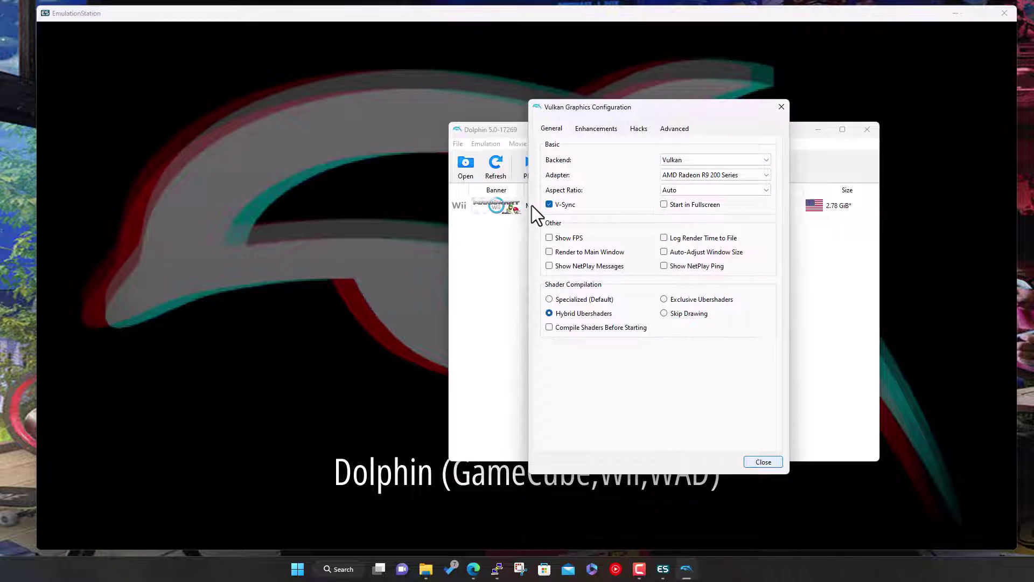
pyautogui.click(554, 206)
pyautogui.click(758, 461)
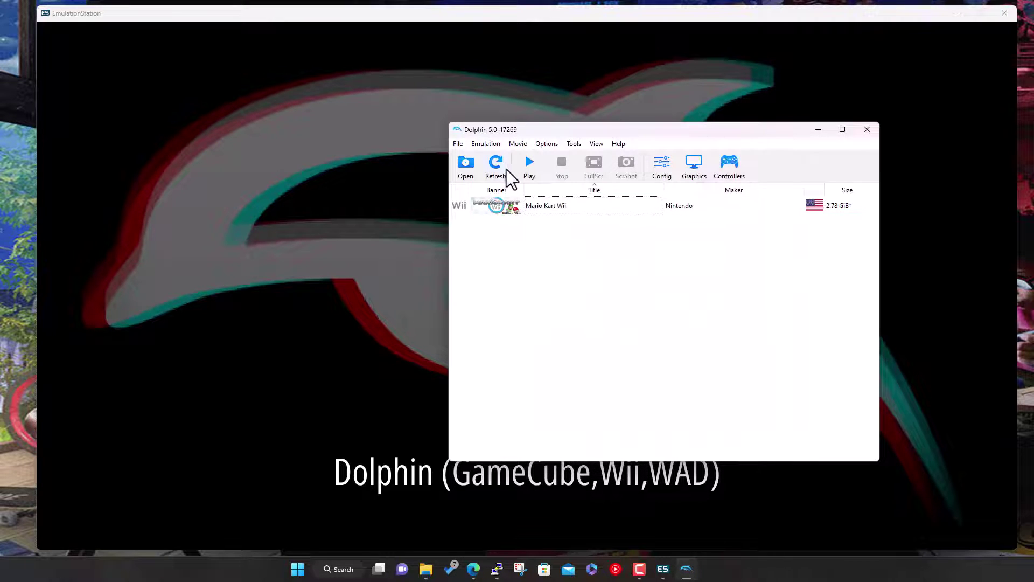
pyautogui.click(867, 130)
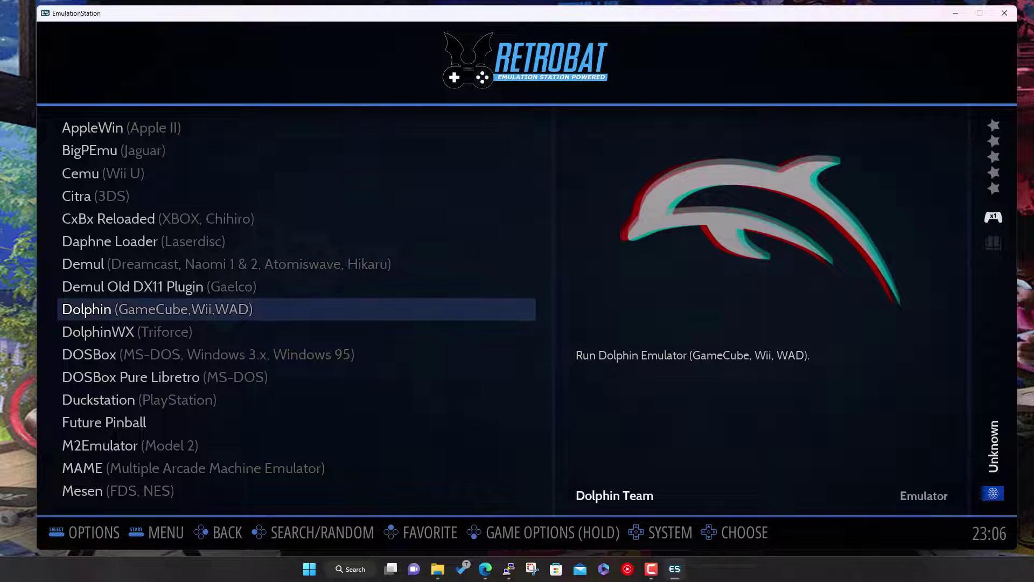
# - Navigate RetroBat's system carousel to Wii and launch Mario Kart Wii
pyautogui.press('Return')
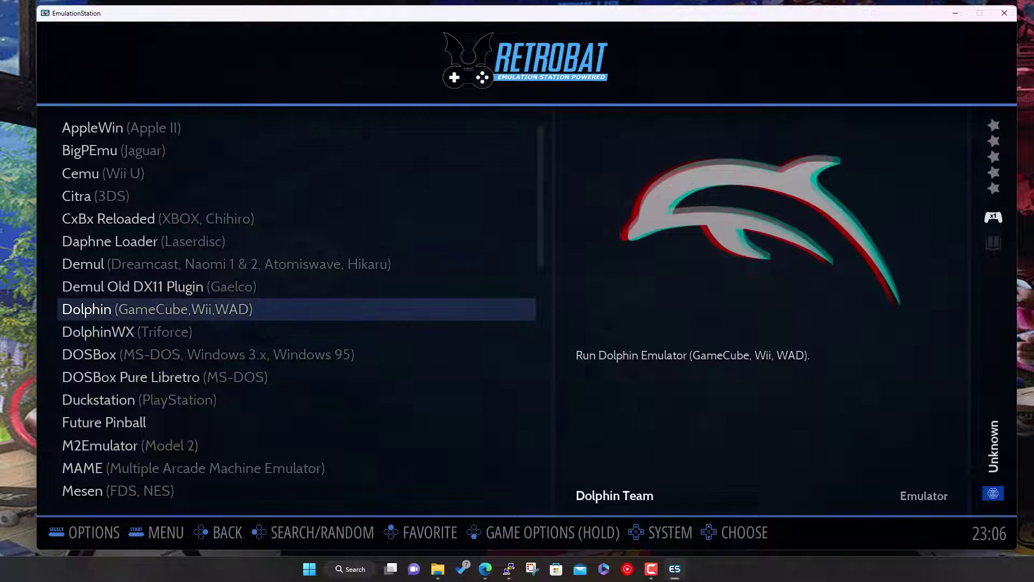
pyautogui.press('BackSpace')
pyautogui.press('Right')
pyautogui.press('Return')
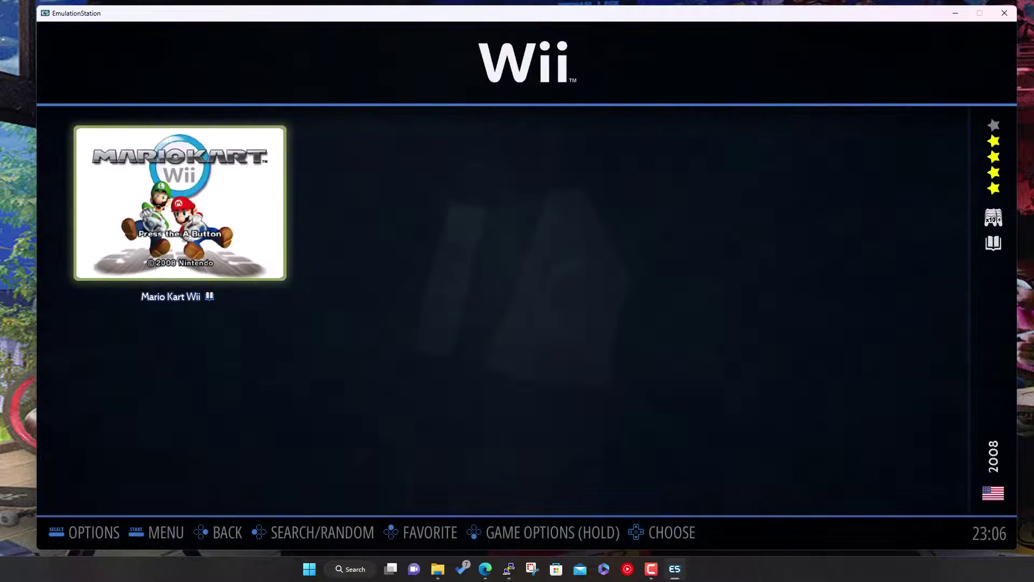
pyautogui.press('Return')
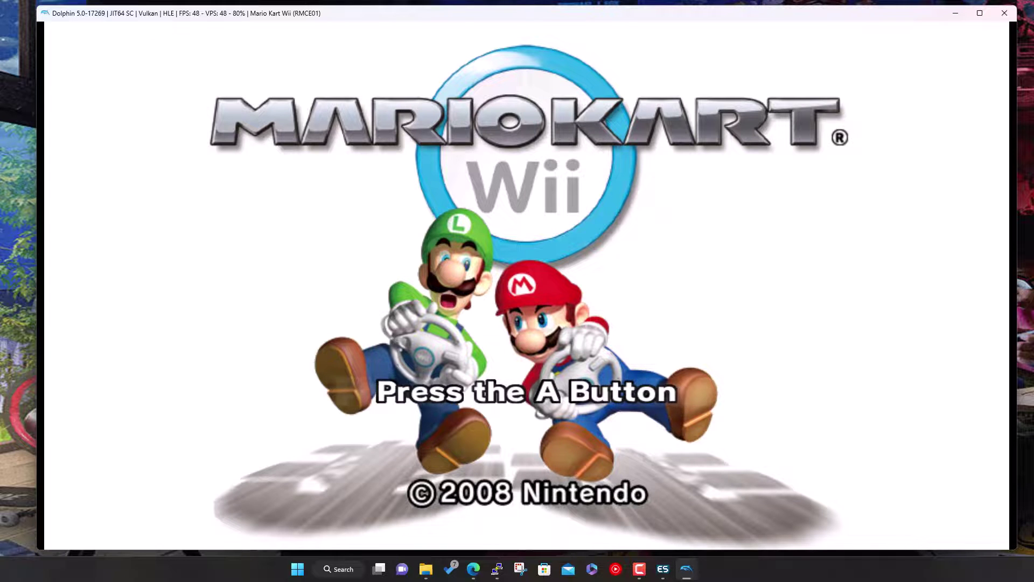
# - Stop Mario Kart Wii and choose QUIT from RetroBat's main menu
pyautogui.press('Escape')
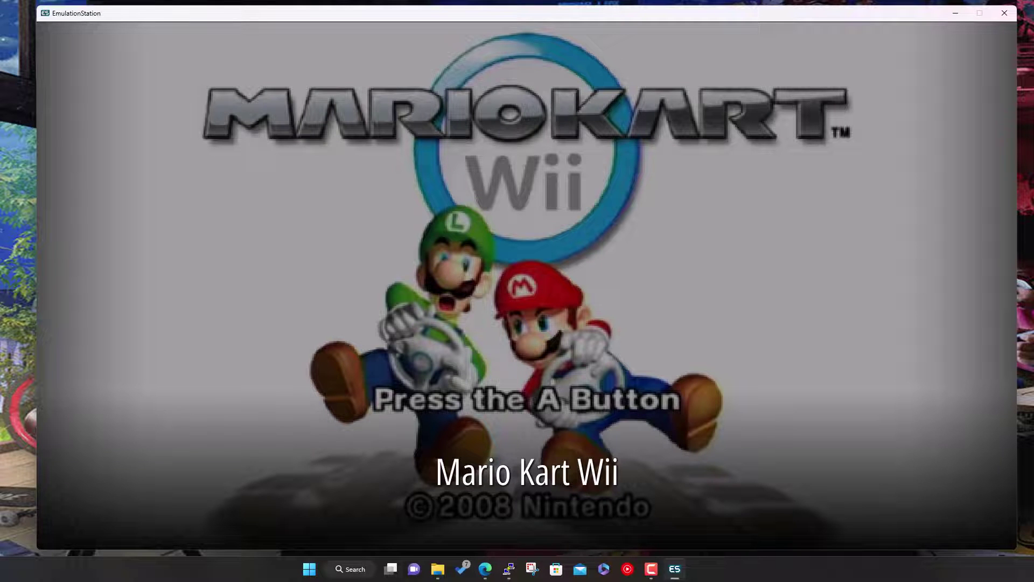
pyautogui.press('Return')
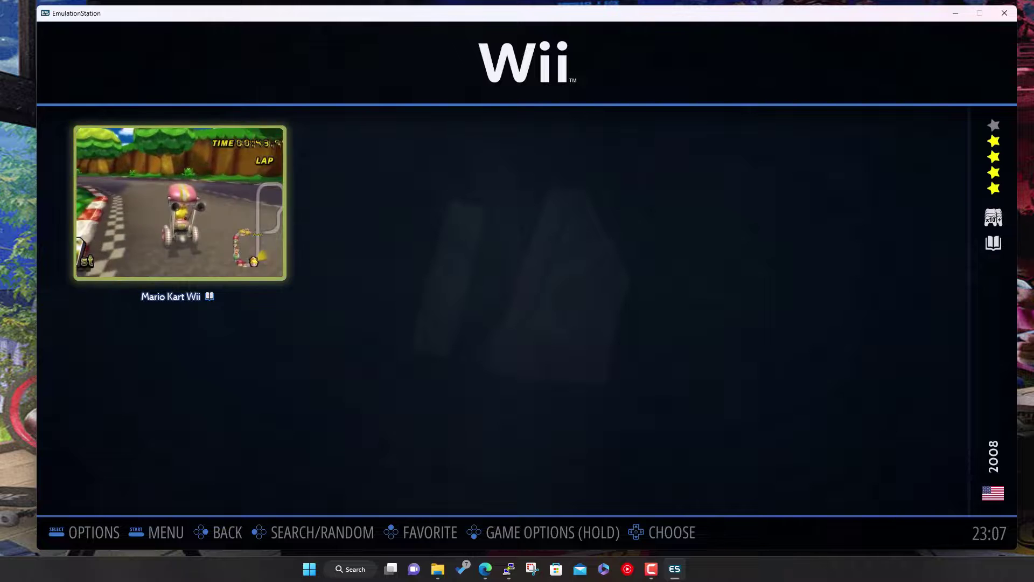
pyautogui.press('Escape')
pyautogui.press('Up')
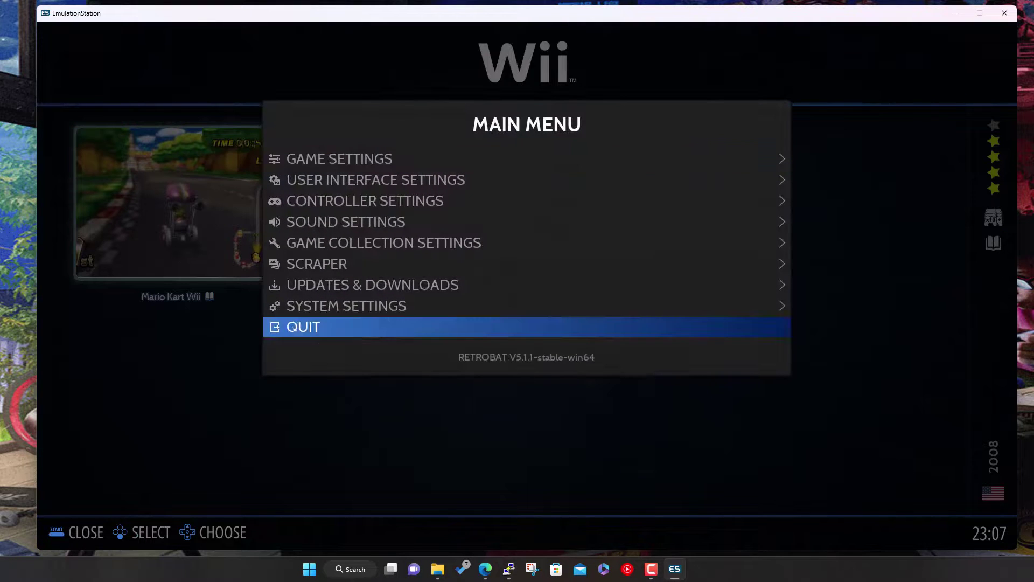
pyautogui.press('Return')
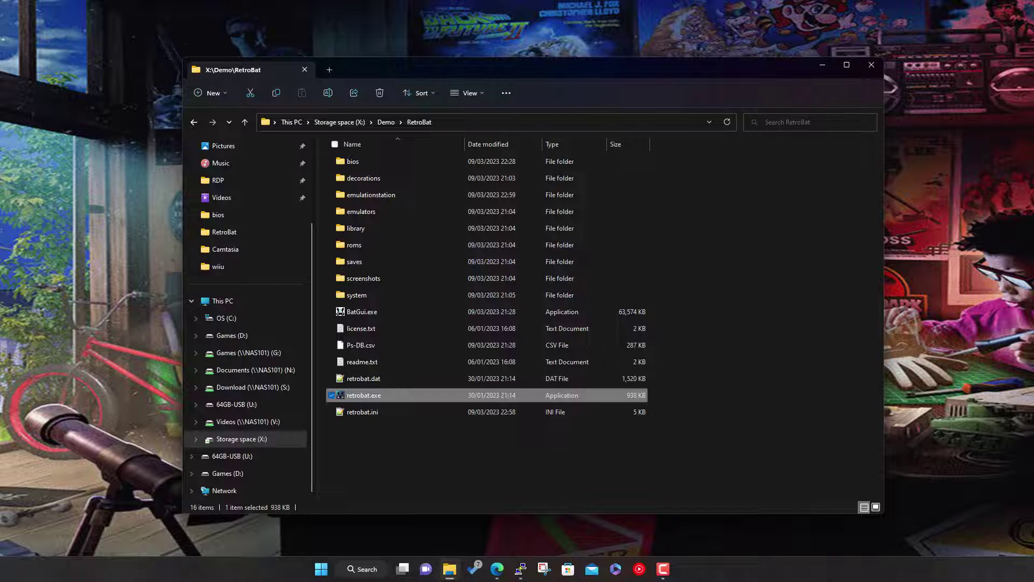
pyautogui.click(822, 65)
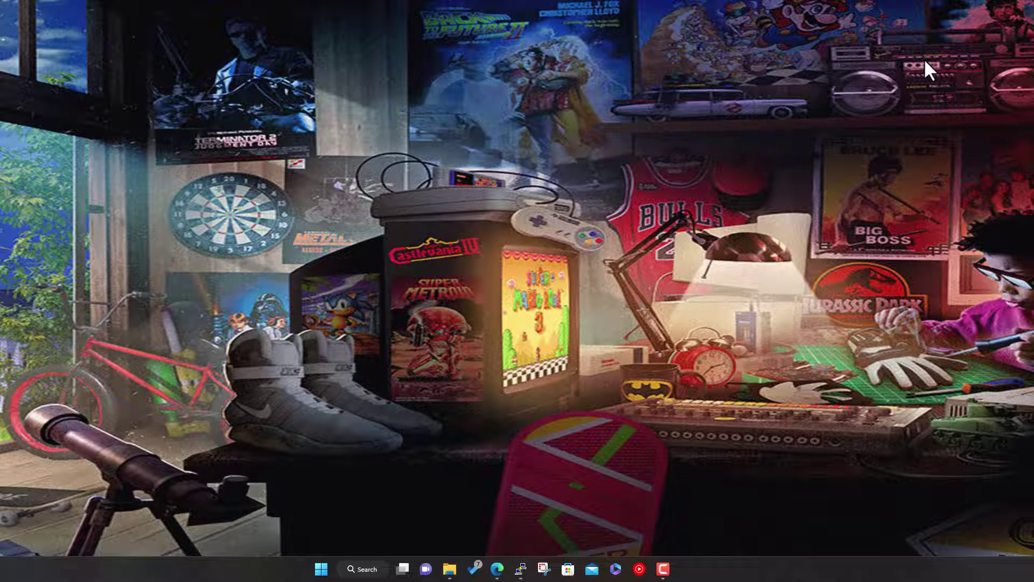